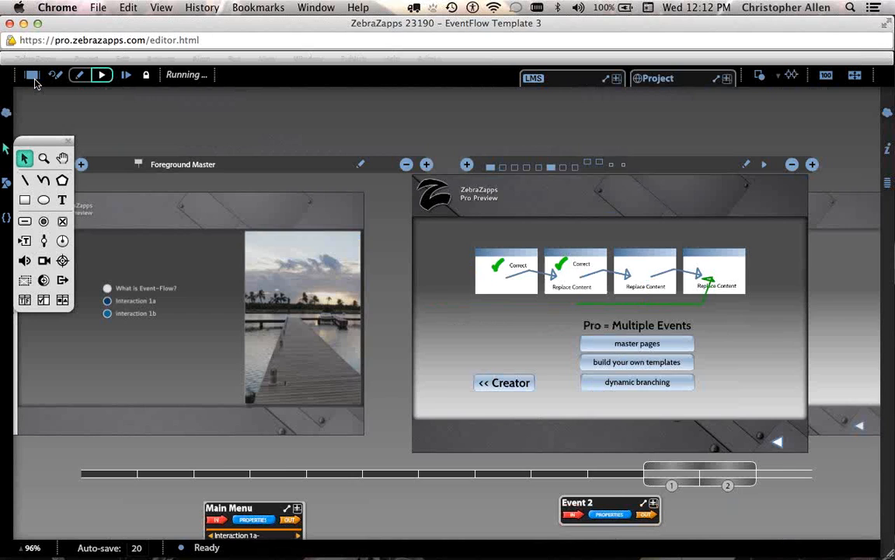
Stop running EventFlow Template 3, return to Edit mode, and open the wires display options.
click(35, 82)
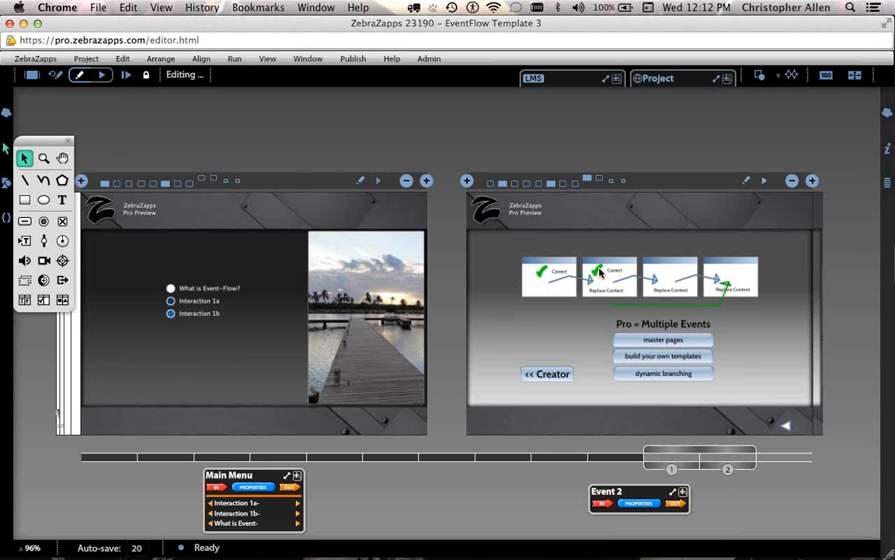
click(791, 75)
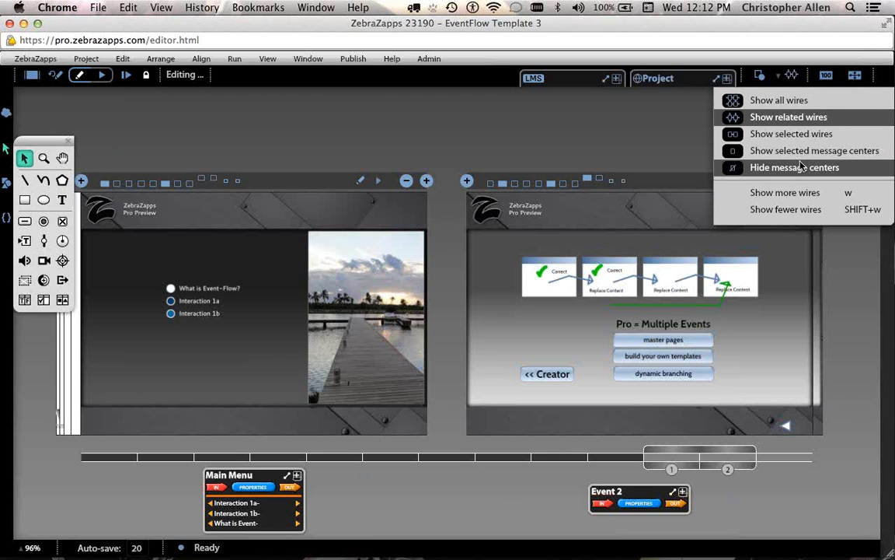
Choose Hide message centers so the Main Menu and Event 2 nodes disappear.
click(801, 166)
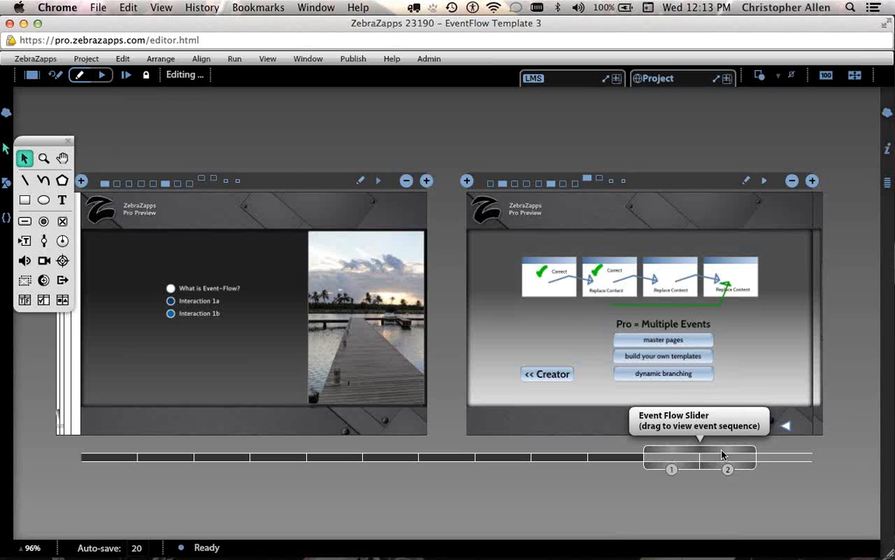
Scrub the Event Flow Slider to events 2–3, then back onto the Background Master pages.
drag(722, 455, 766, 452)
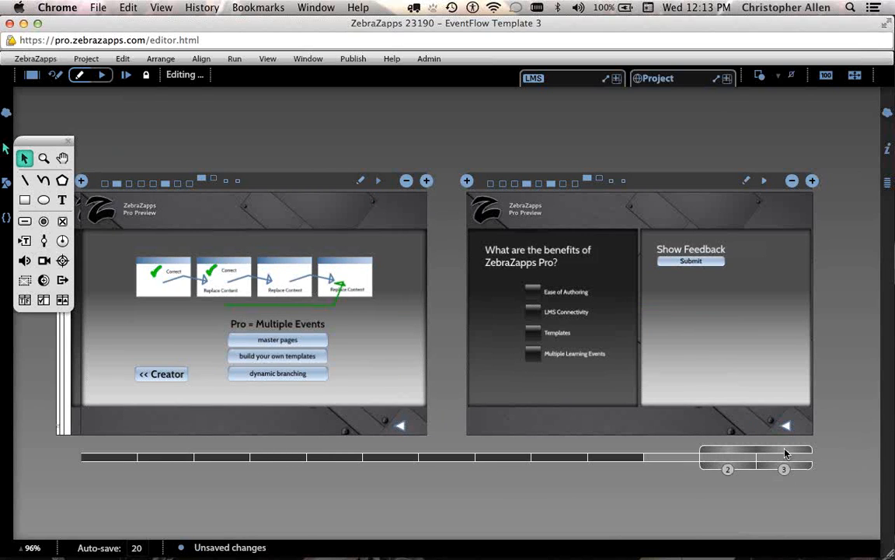
drag(785, 453, 752, 453)
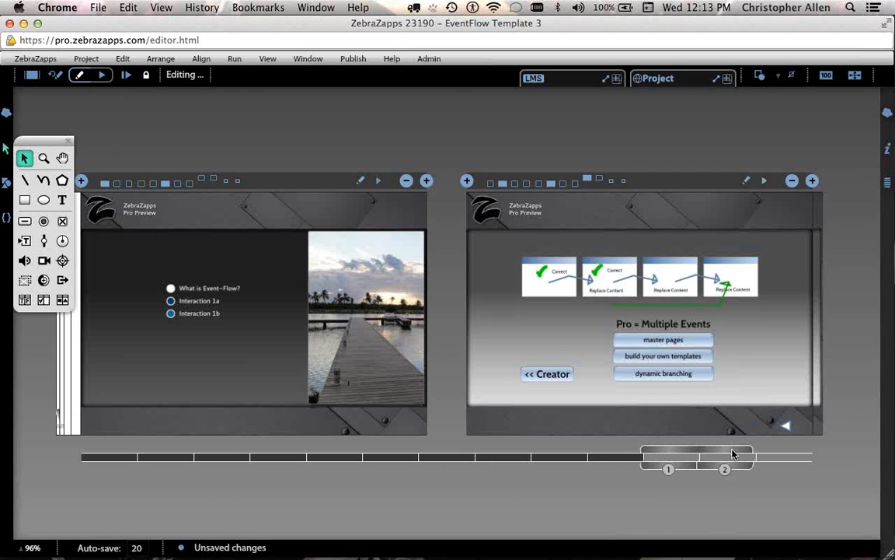
drag(737, 453, 184, 460)
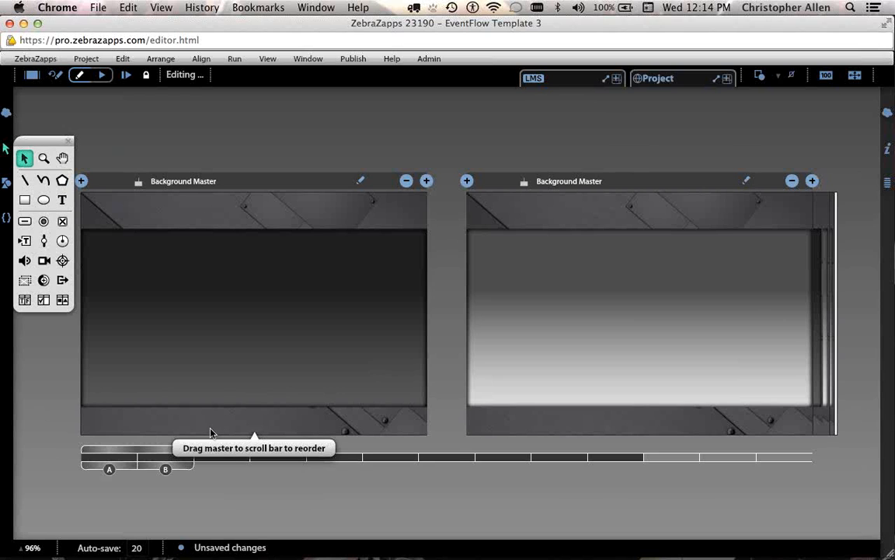
Reposition the A/B master strip and J master range so the Foreground Master sits beside event 1's page.
drag(210, 432, 700, 451)
drag(625, 468, 579, 468)
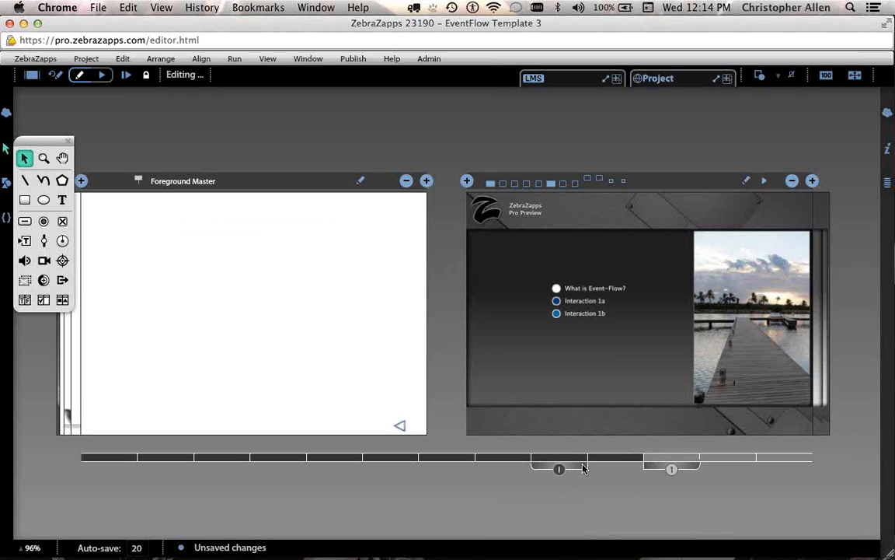
drag(680, 468, 626, 469)
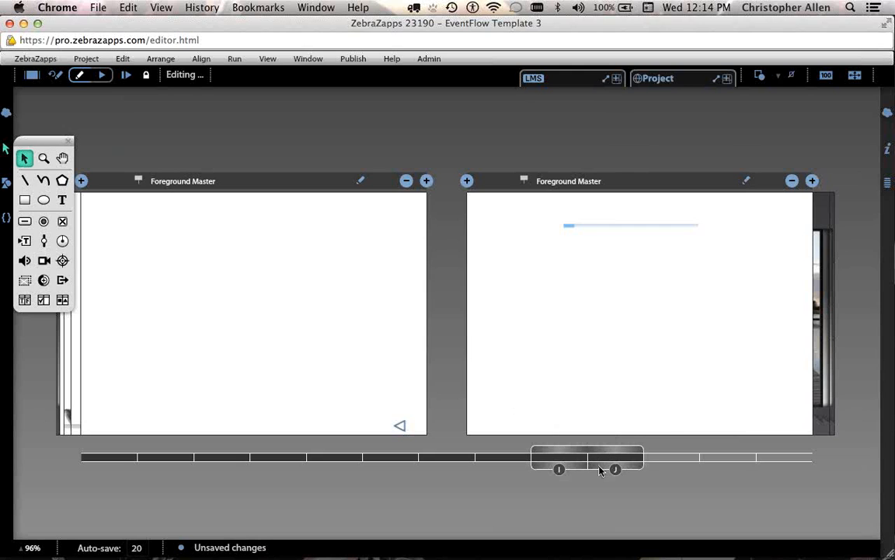
drag(601, 470, 475, 452)
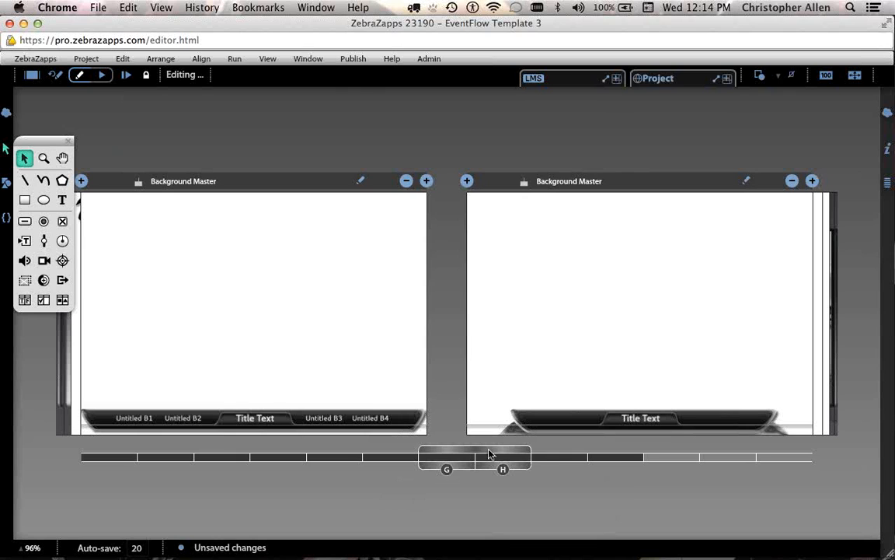
drag(493, 450, 607, 451)
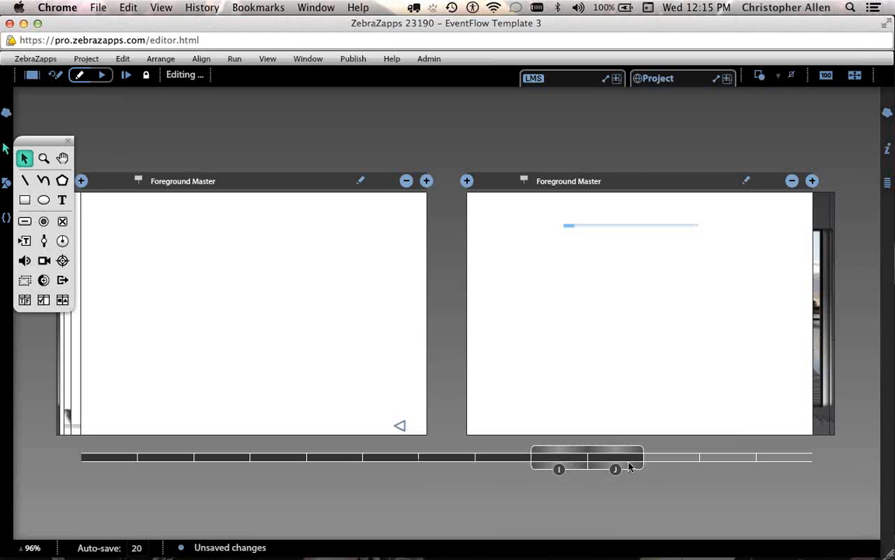
drag(626, 468, 676, 469)
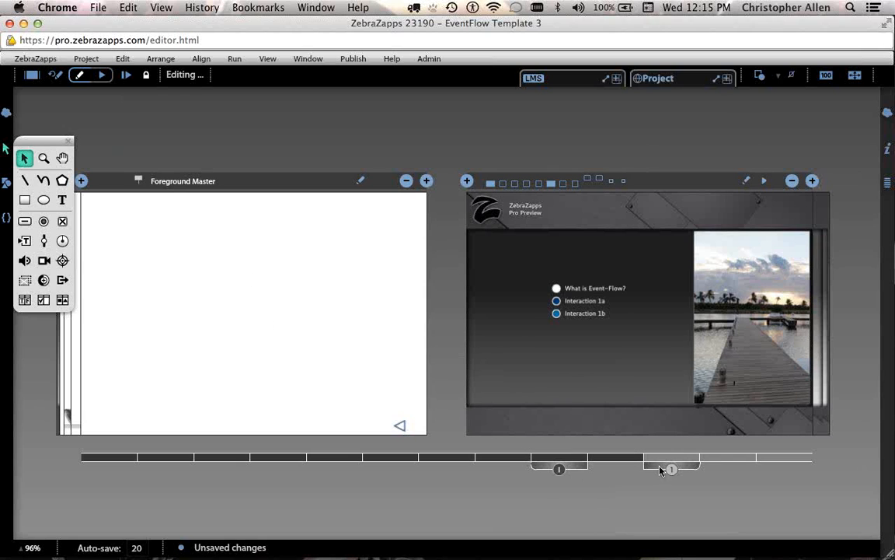
drag(660, 469, 710, 468)
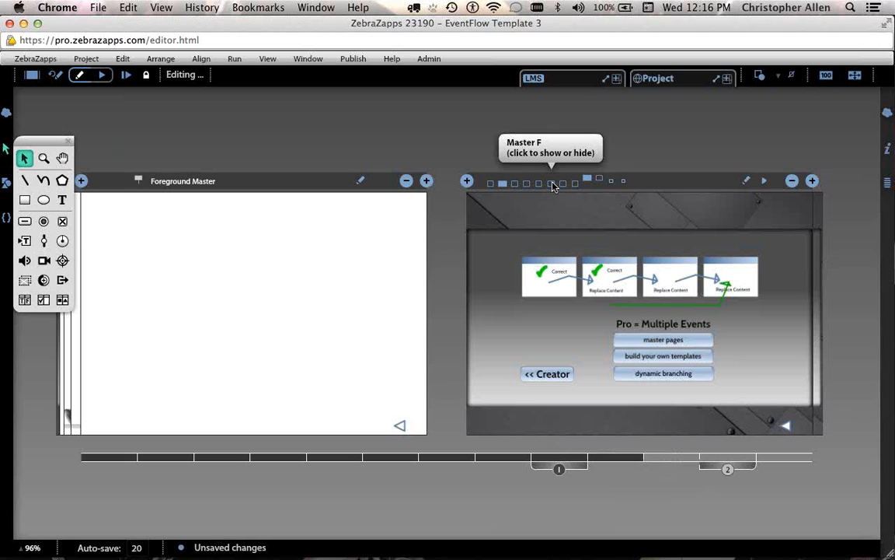
Hide the logo, metal background and back-arrow masters on the Pro = Multiple Events page.
click(552, 184)
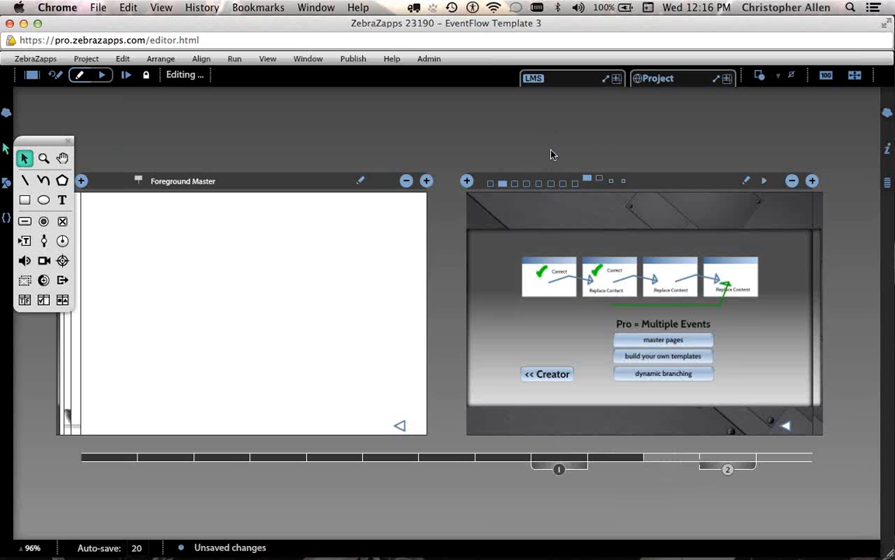
click(502, 184)
click(586, 176)
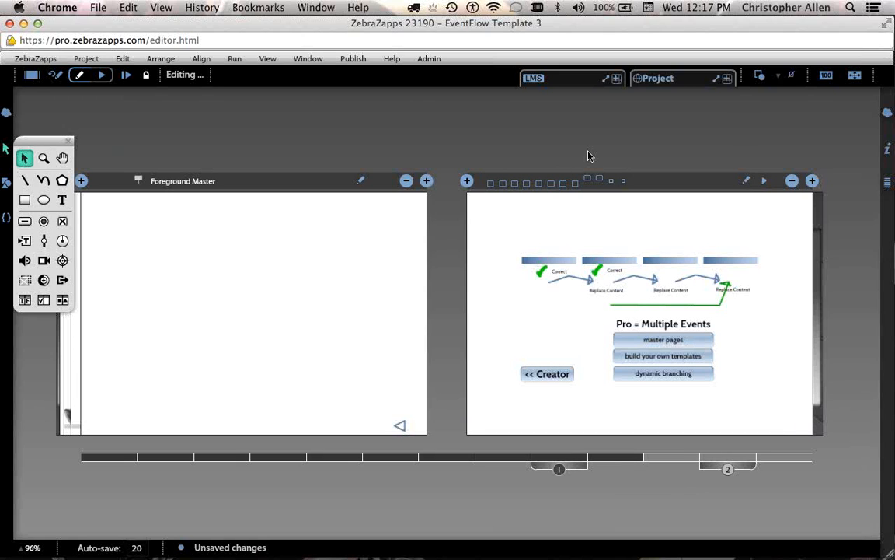
Open the Pro = Multiple Events page full size and zoom it to 75%.
double_click(609, 213)
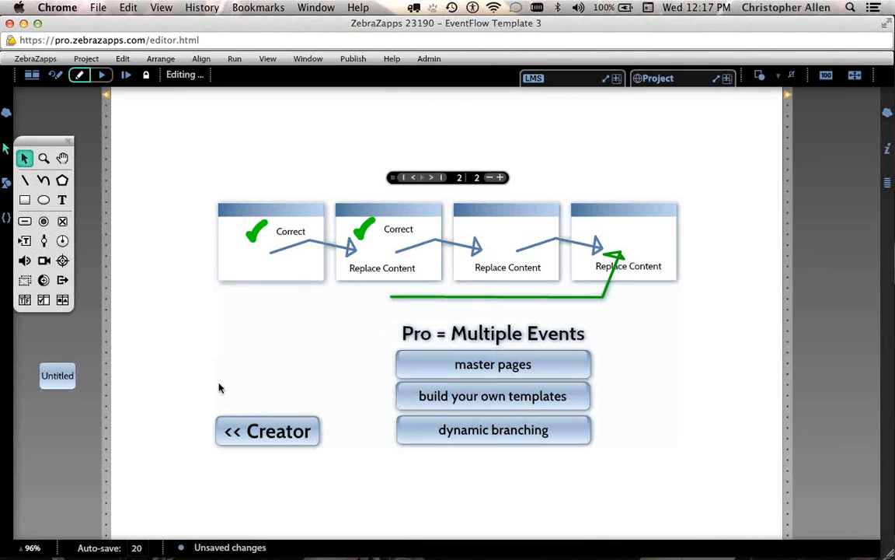
click(31, 547)
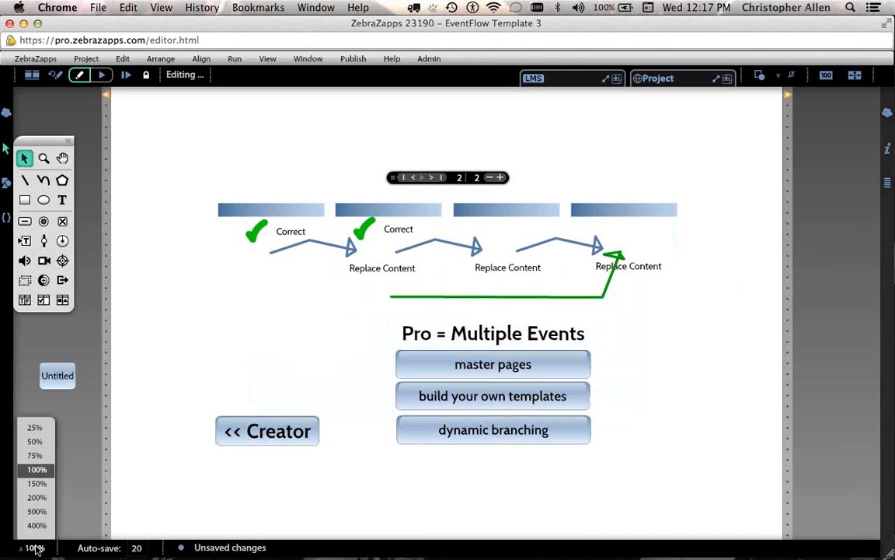
click(39, 459)
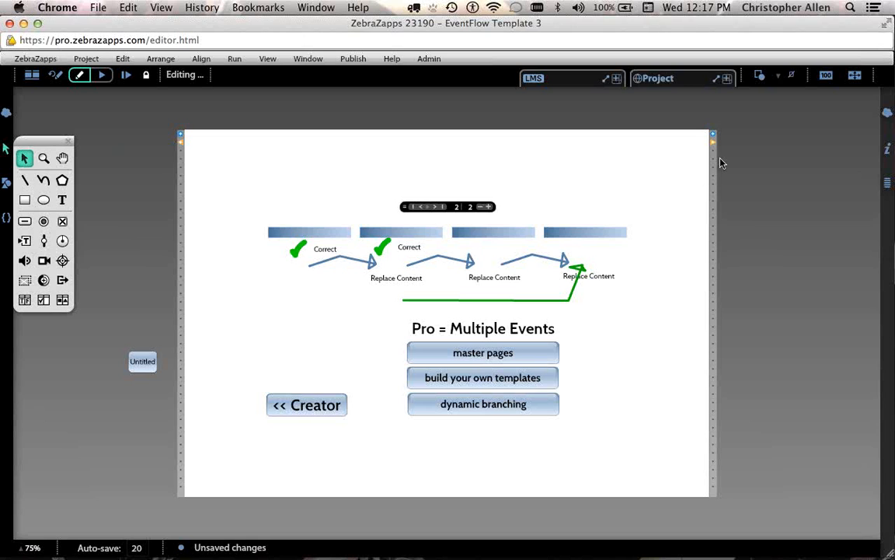
Select and then deselect page 2's branching, templates and master pages buttons, then enter master page view.
click(522, 414)
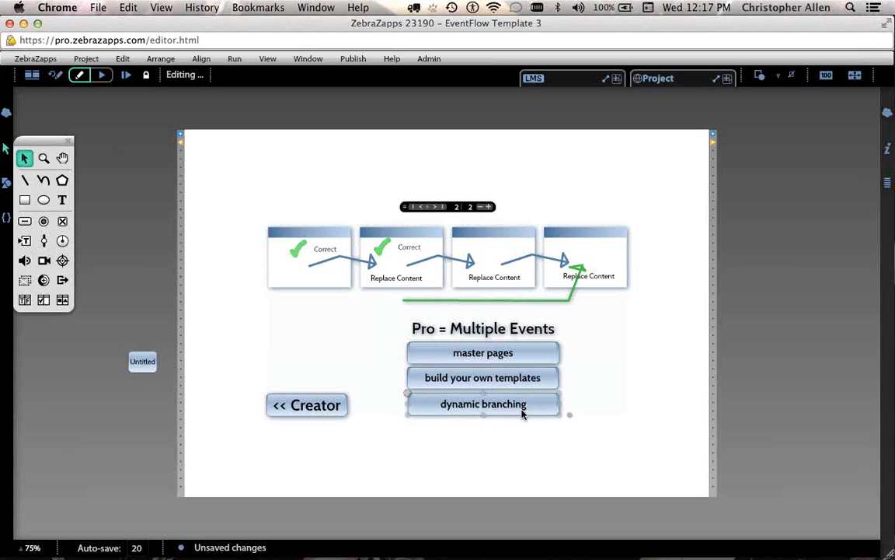
click(522, 383)
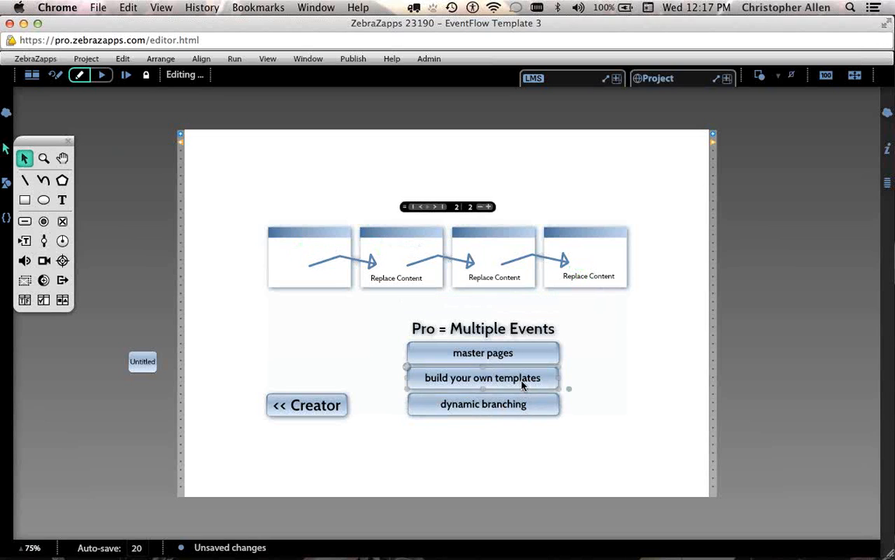
click(521, 354)
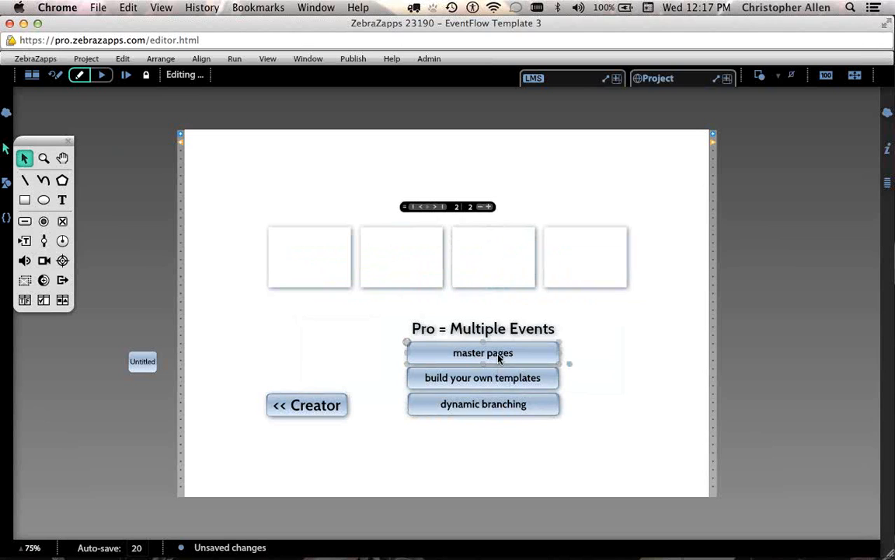
click(500, 380)
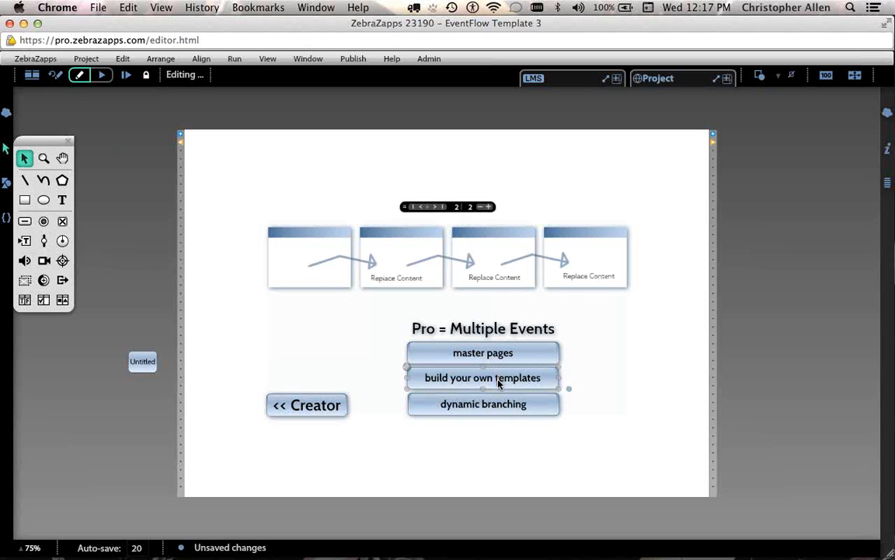
click(501, 403)
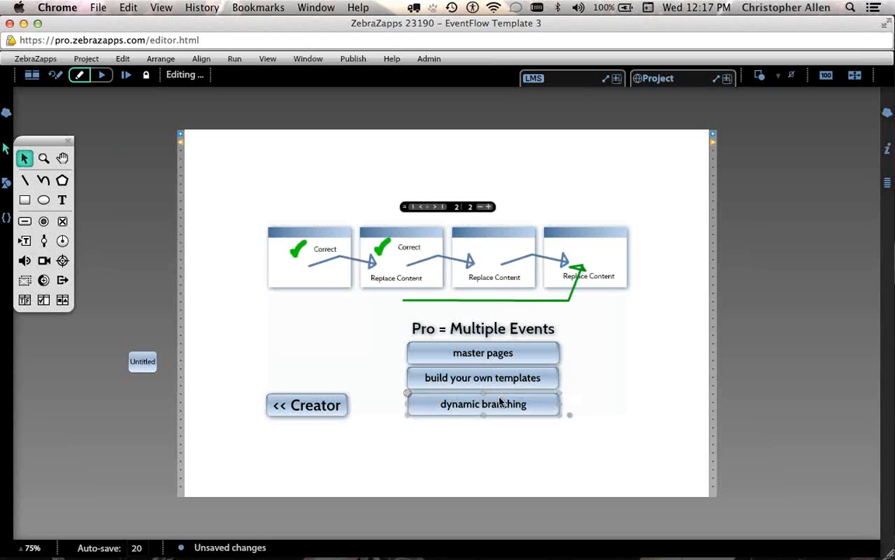
click(726, 388)
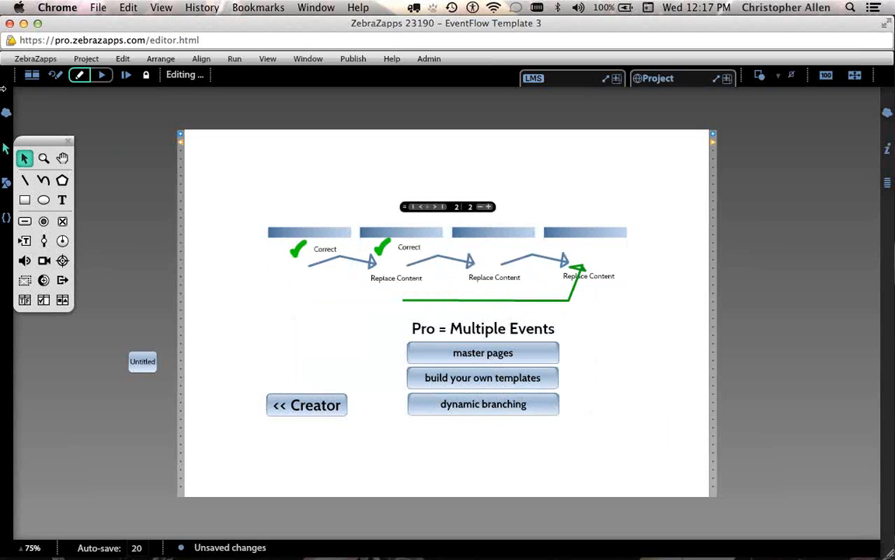
click(31, 77)
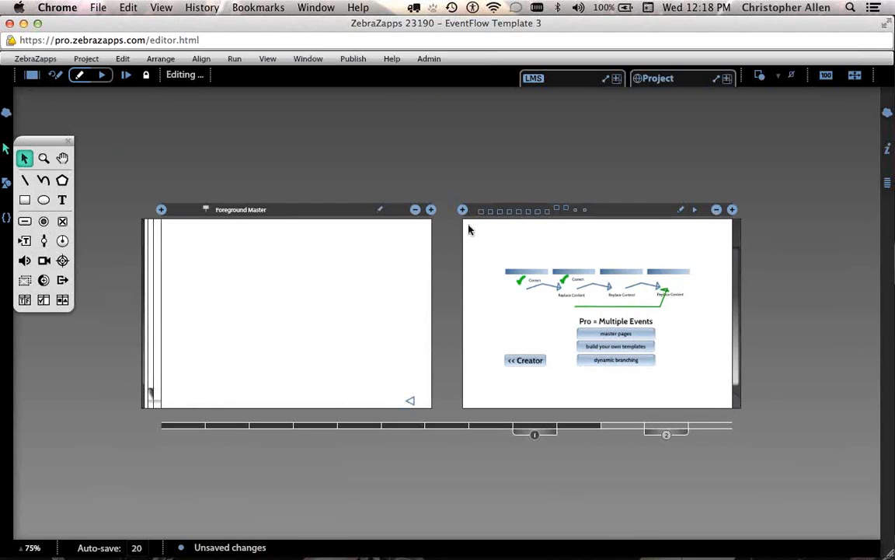
Move the master range bracket so the metal-panelled Background Master previews beside Pro = Multiple Events.
mouse_move(548, 432)
mouse_down()
mouse_move(571, 433)
mouse_move(194, 433)
mouse_move(249, 425)
mouse_move(563, 433)
mouse_move(310, 436)
mouse_move(281, 438)
mouse_move(286, 446)
mouse_up()
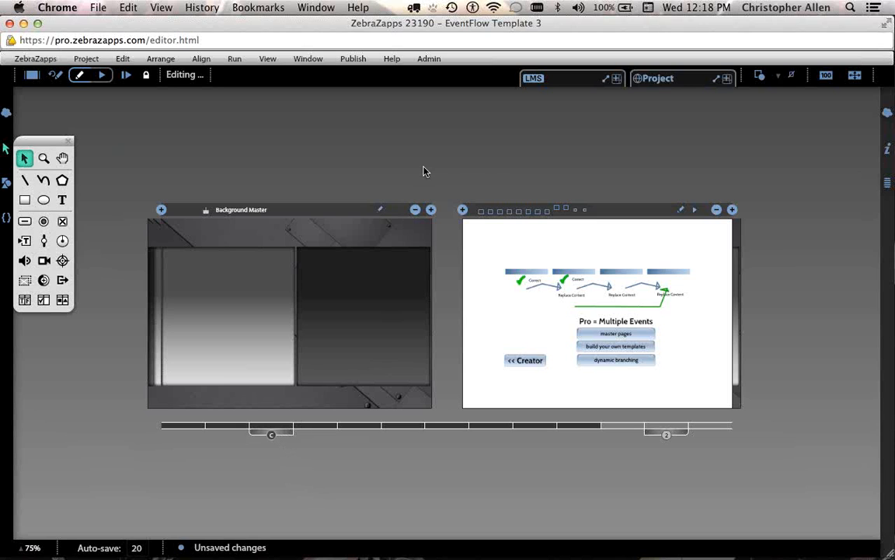
Toggle Masters B–E on and off on page 2, ending with the dark background master on.
click(480, 211)
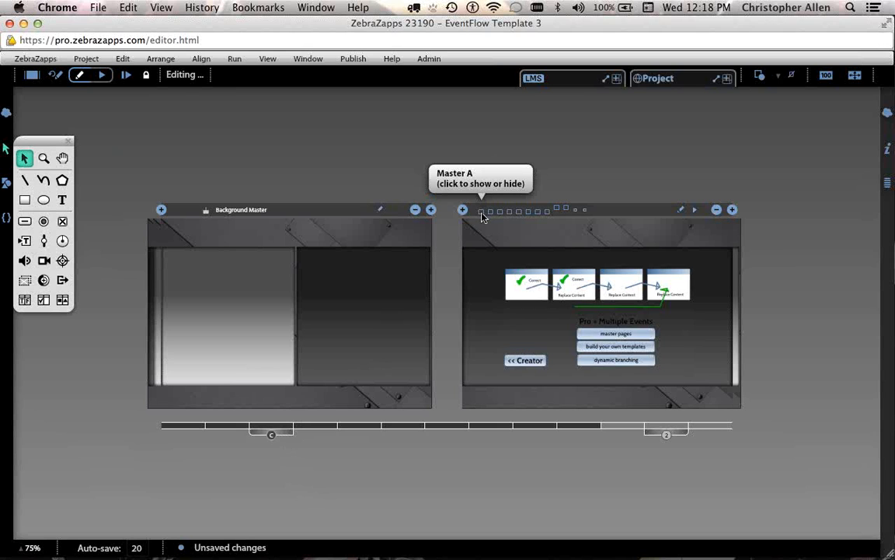
click(482, 213)
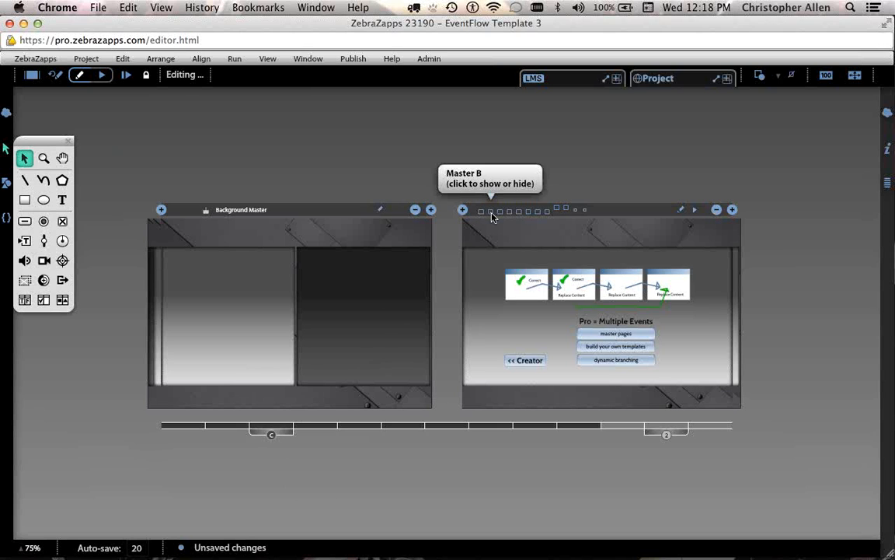
click(497, 213)
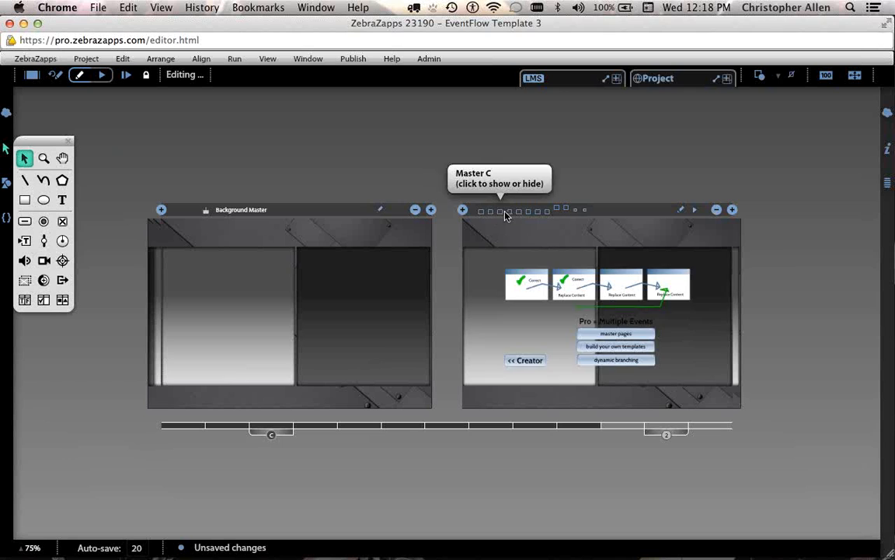
click(510, 213)
click(518, 213)
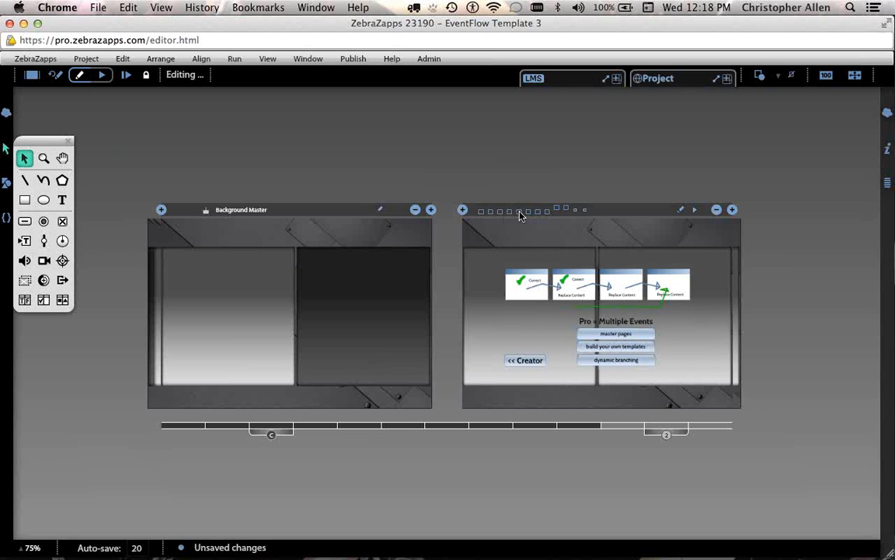
click(526, 213)
click(527, 211)
click(518, 212)
click(509, 212)
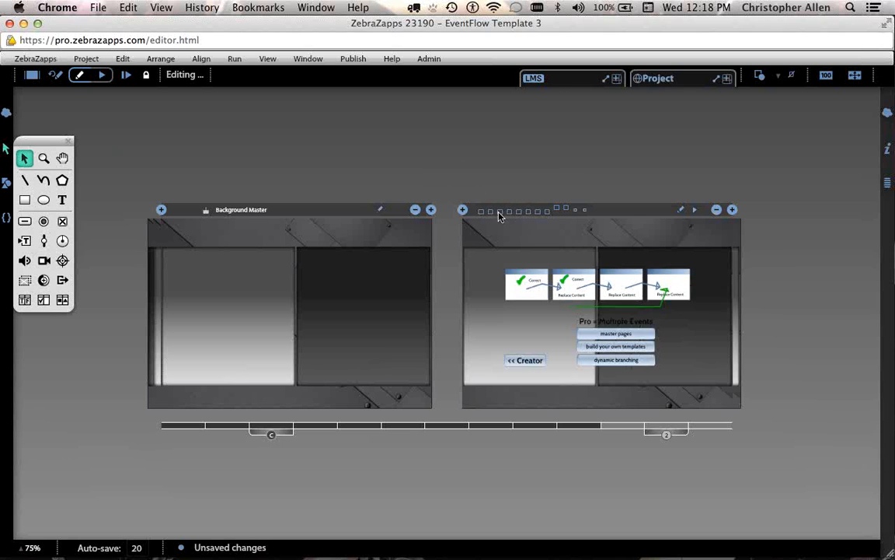
click(499, 212)
click(480, 213)
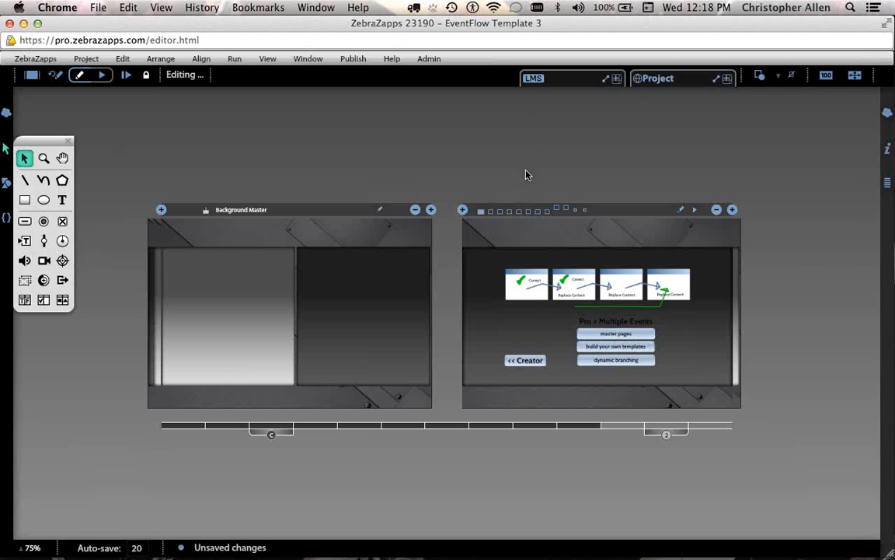
Show Master F's ZebraZapps logo and Master I's corner arrow, trying then removing Master J's light bar.
click(529, 211)
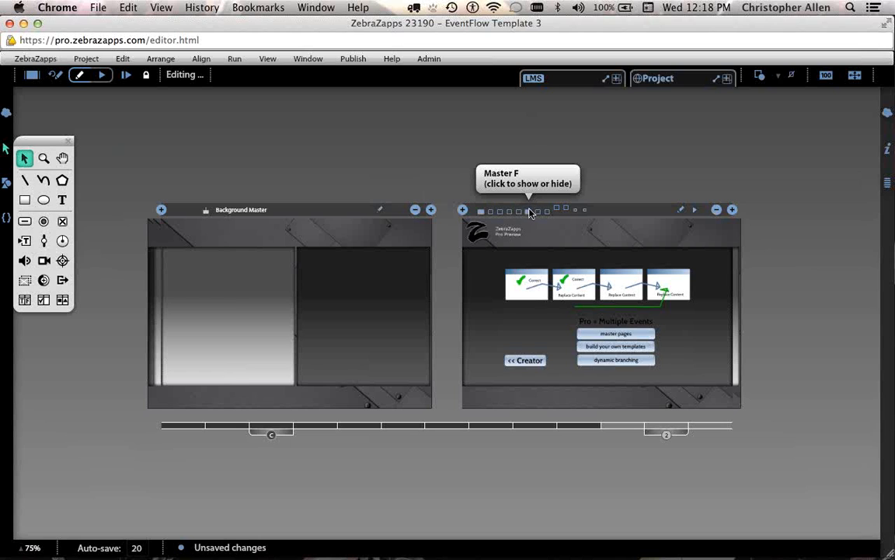
click(557, 207)
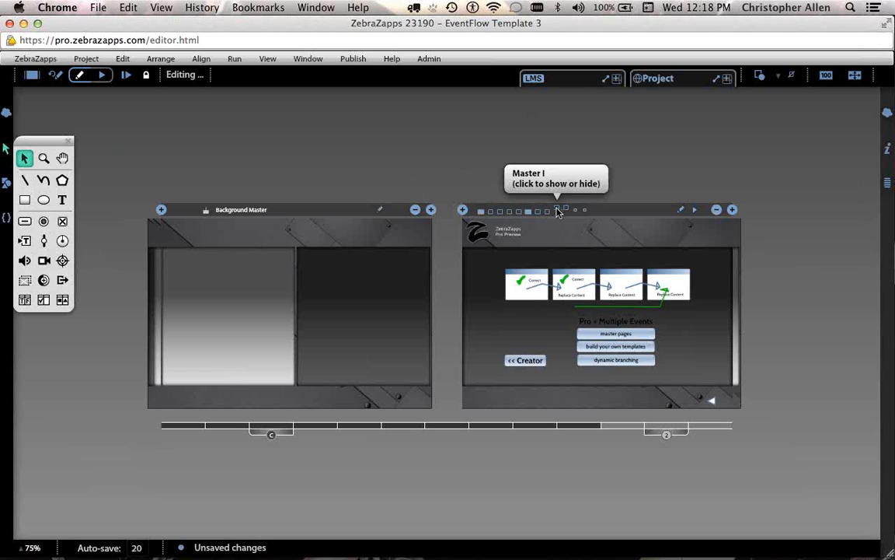
click(568, 209)
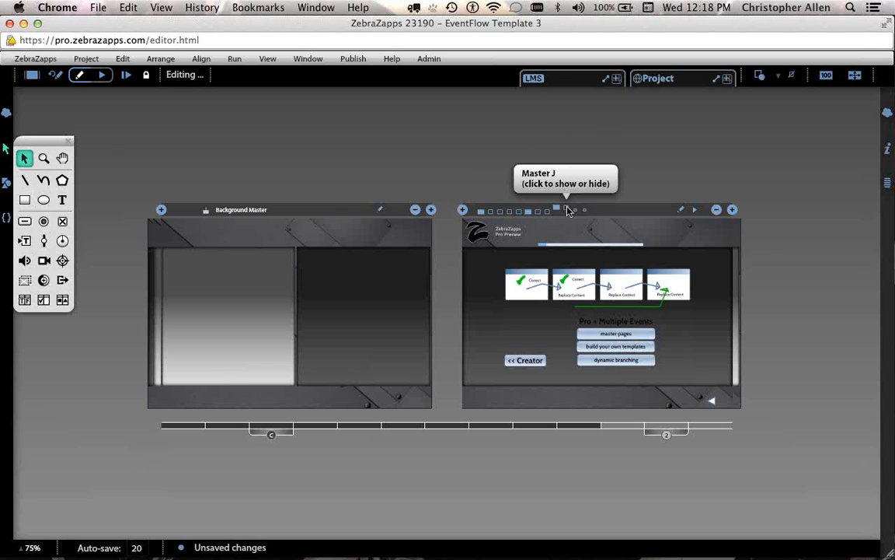
click(568, 210)
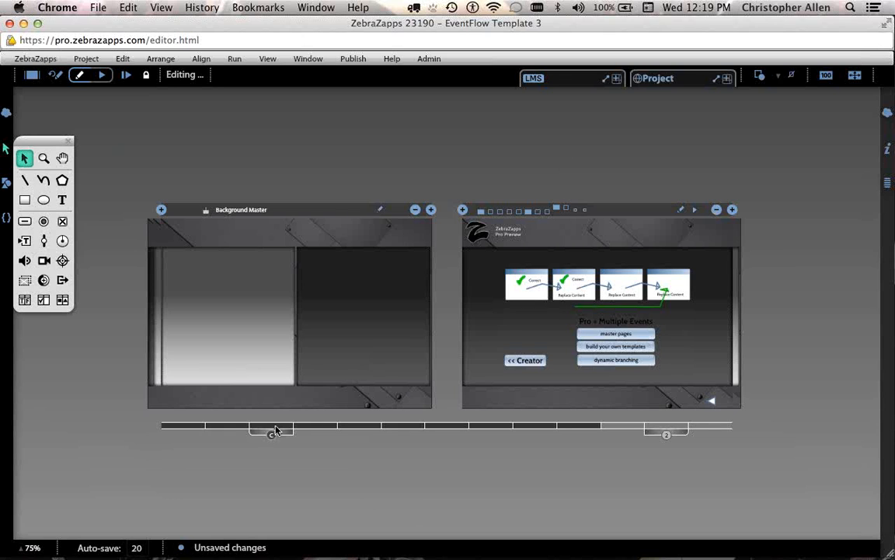
Move the timeline brackets and scrubber so the previews show page 2 and the 'benefits of ZebraZapps Pro?' page.
drag(272, 432, 450, 434)
drag(530, 439, 651, 437)
drag(656, 439, 670, 460)
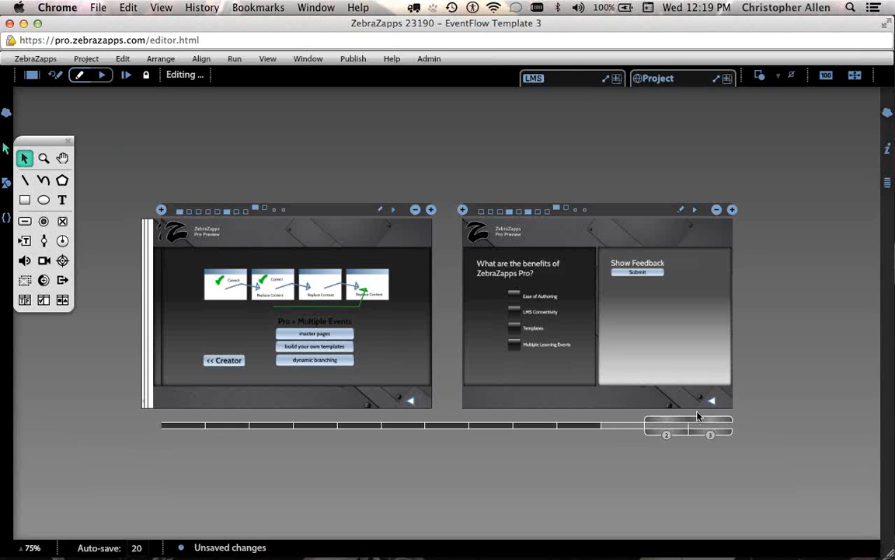
mouse_move(698, 424)
mouse_down()
mouse_move(631, 426)
mouse_move(714, 427)
mouse_up()
key(super+Tab)
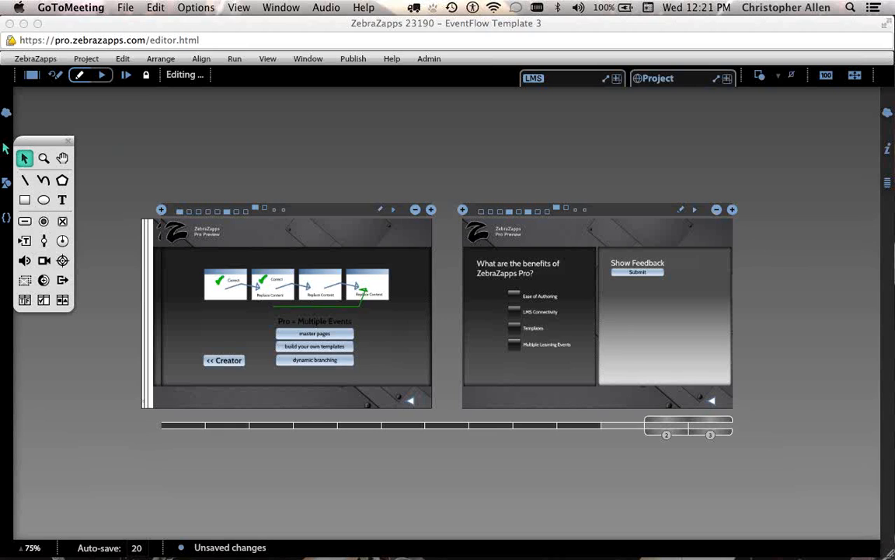
Select the Project object and show only its wires, listing its Go-event and Event-next? ports.
click(667, 80)
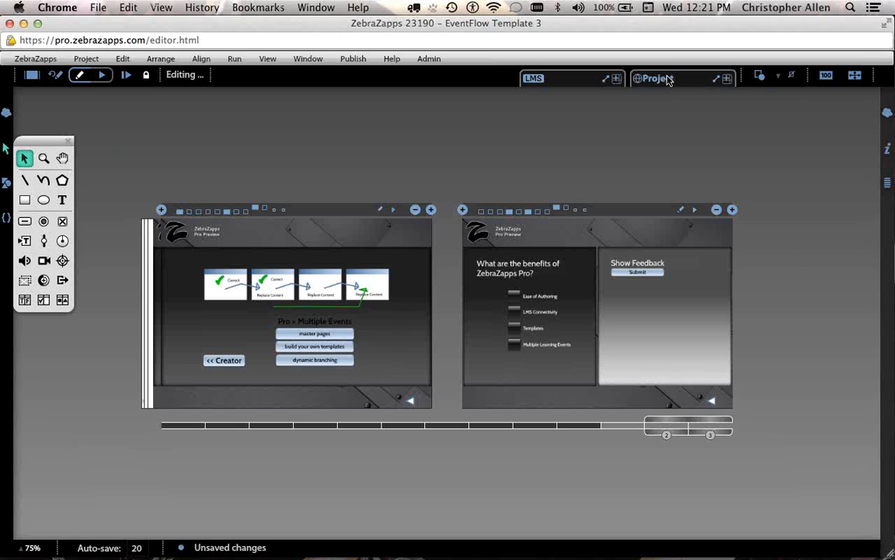
click(669, 80)
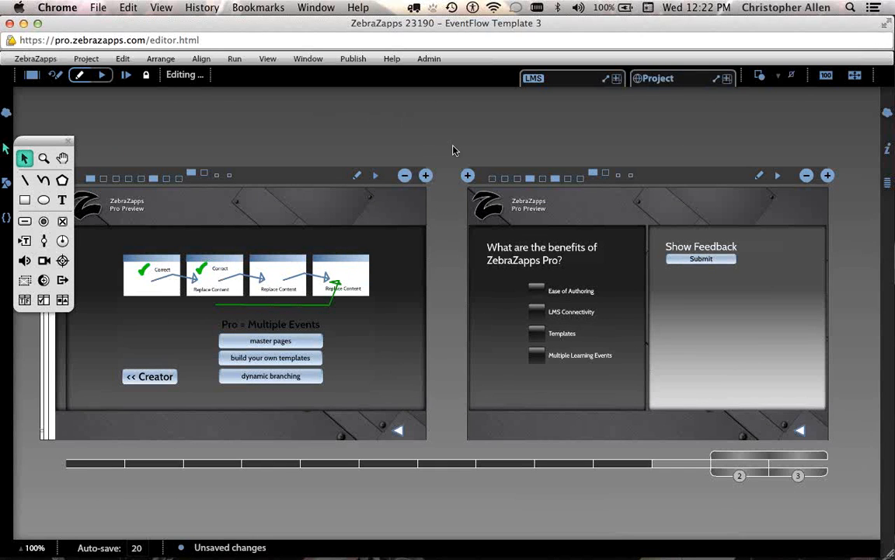
click(792, 76)
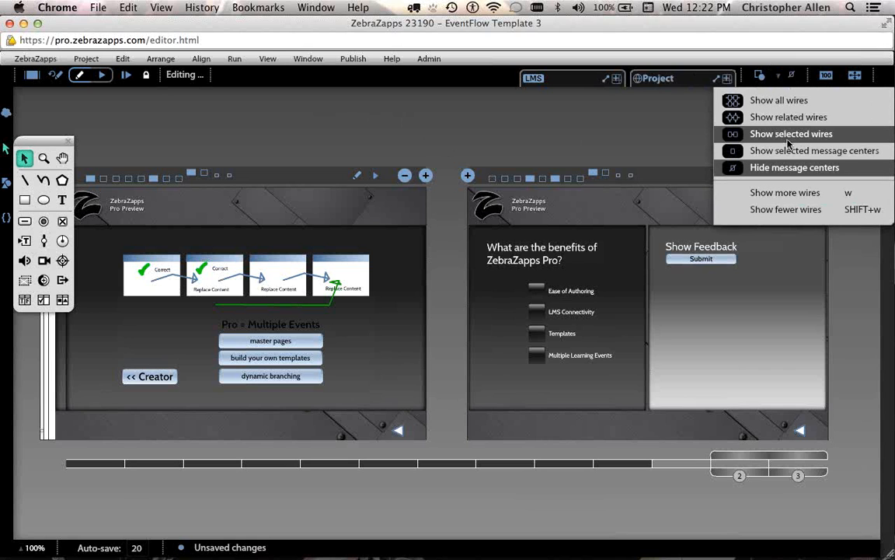
click(789, 139)
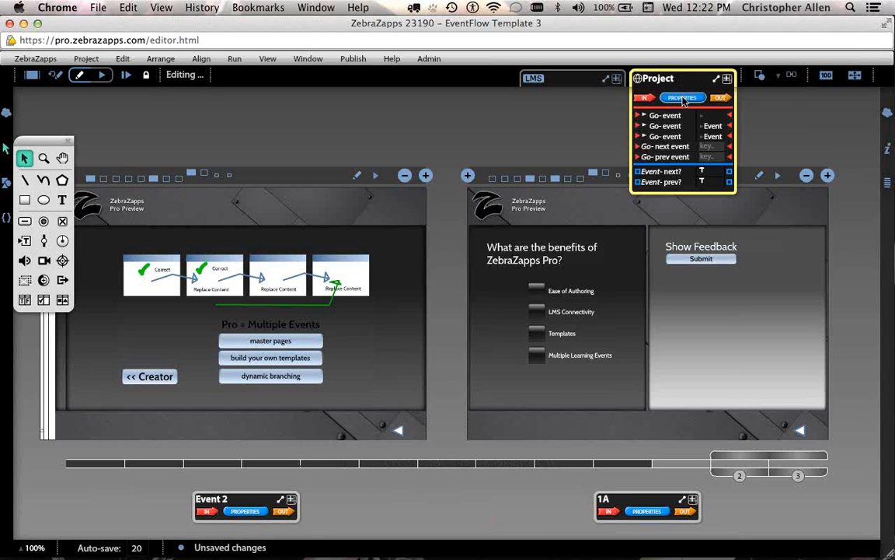
Inspect the Project's event values, including the Event-next? help, then collapse its message center.
click(683, 97)
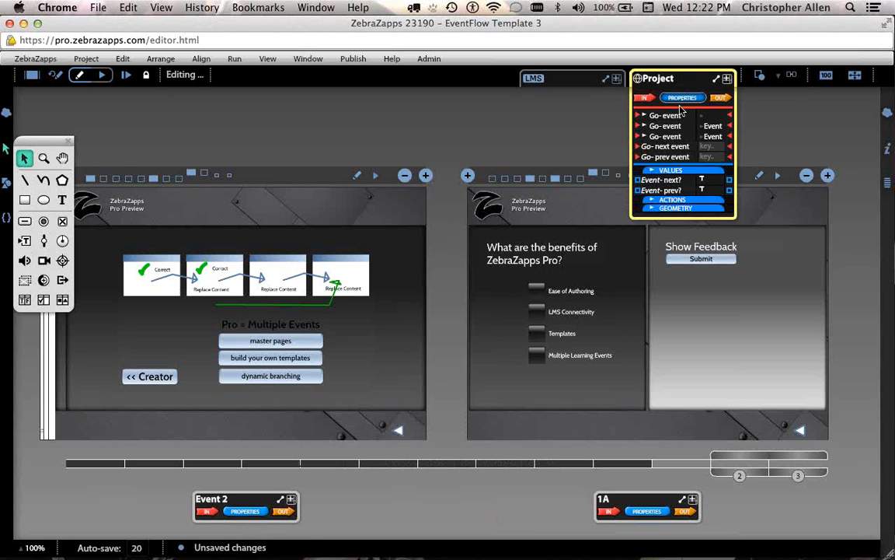
click(681, 170)
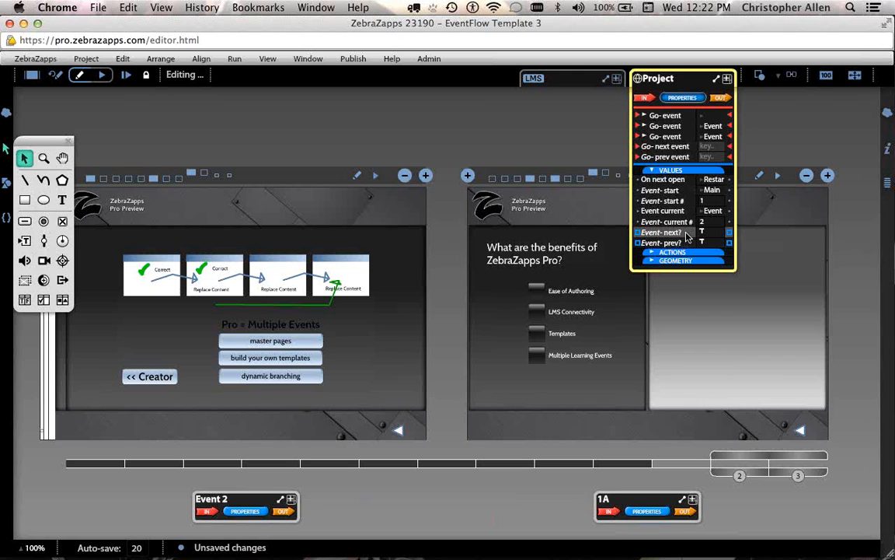
mouse_move(687, 237)
click(686, 98)
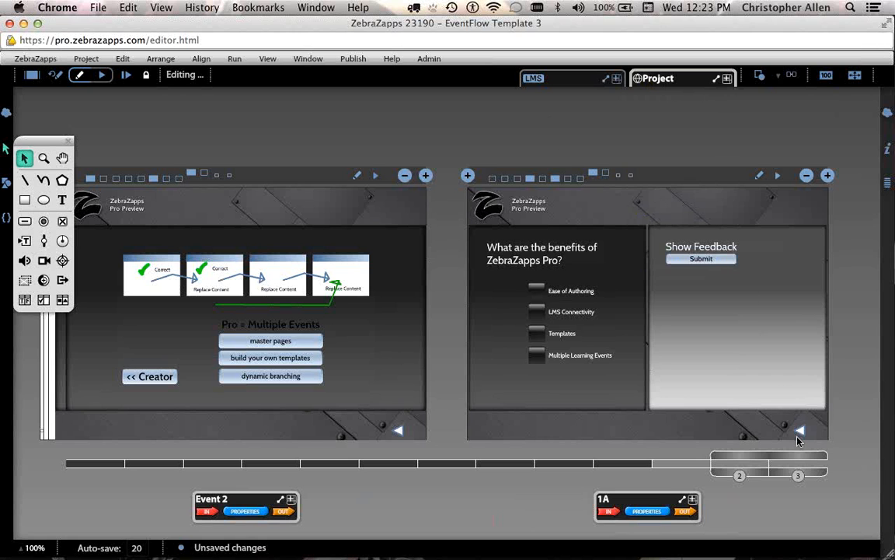
Move the floating tool palette off the previews and hide it.
drag(798, 449, 830, 464)
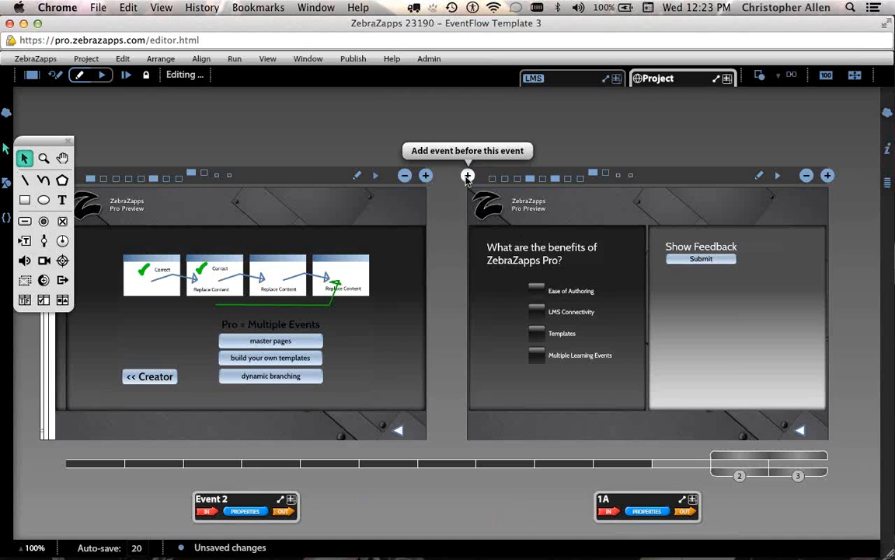
drag(29, 141, 60, 241)
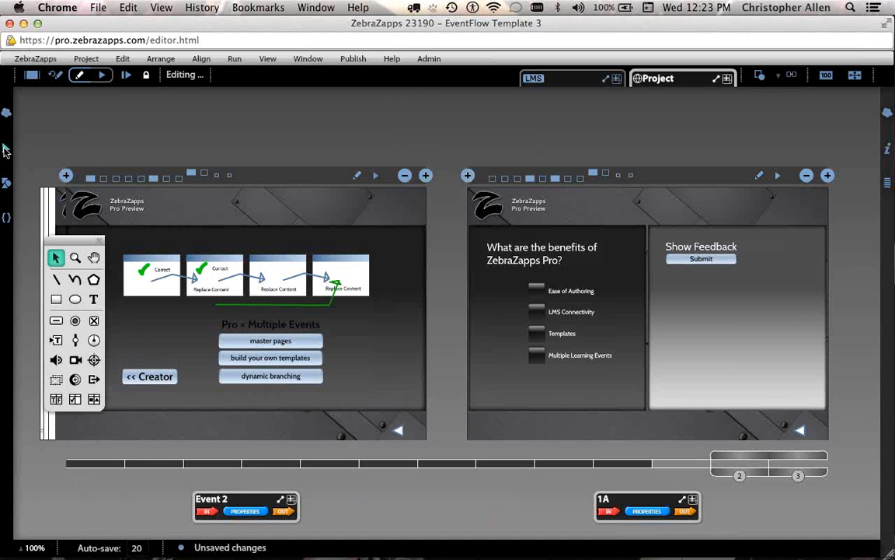
click(5, 148)
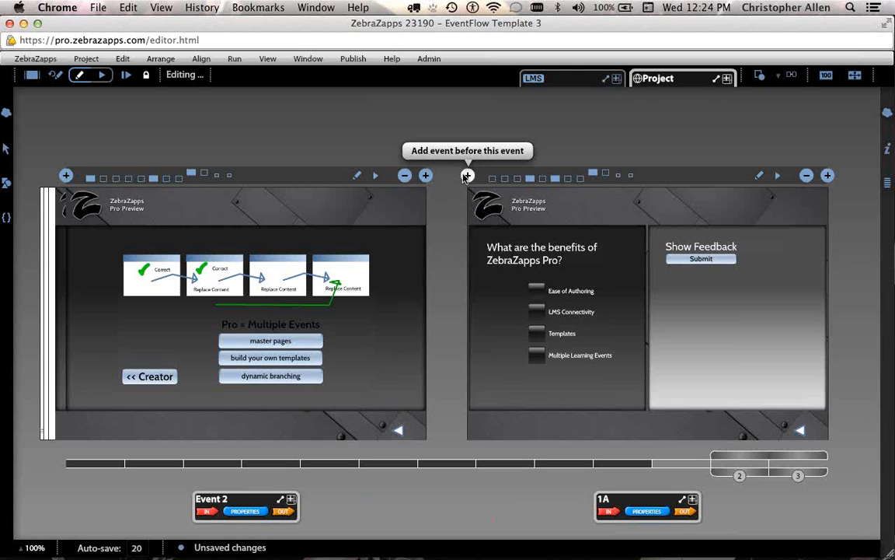
Add Event 4 after 1A, keeping only the logo and single wide-panel master pages.
click(828, 175)
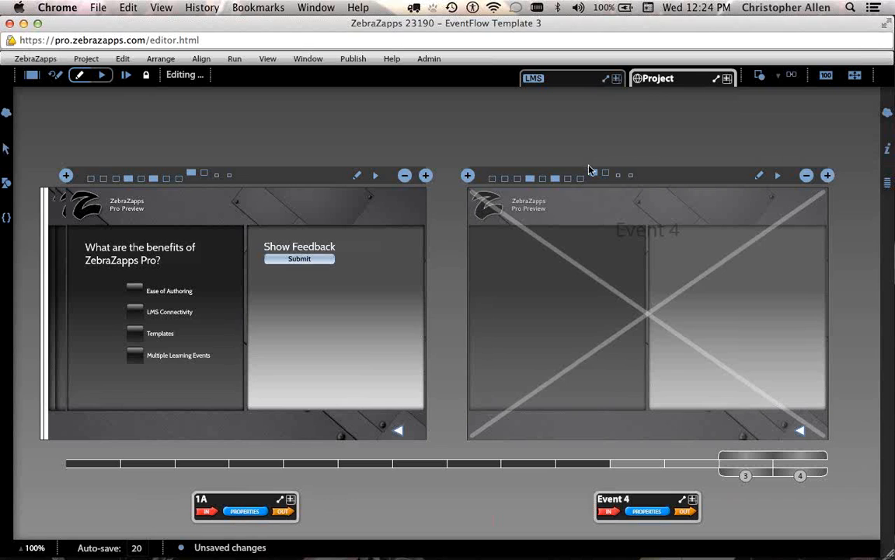
click(555, 180)
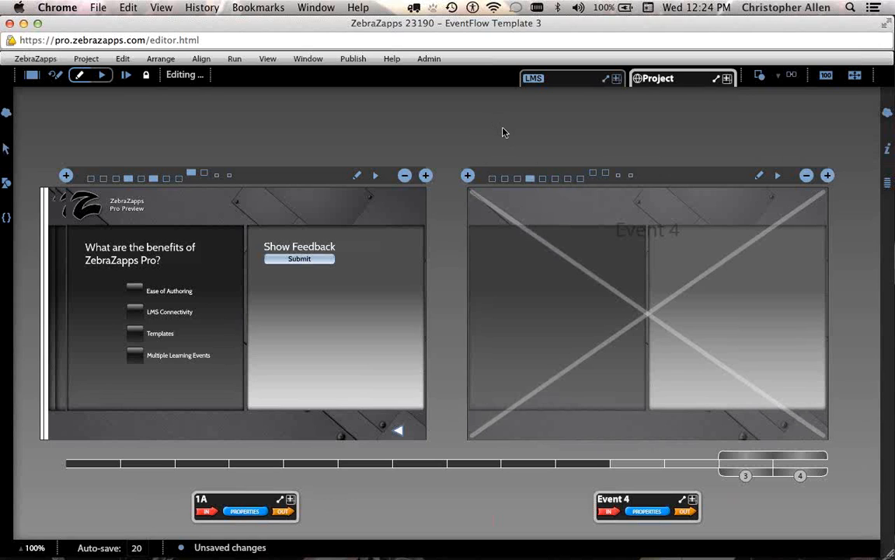
click(530, 178)
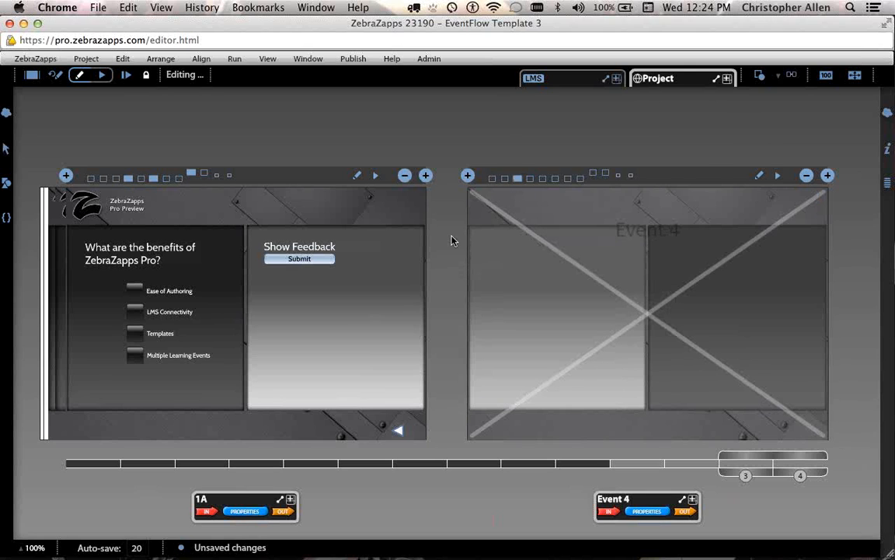
click(505, 179)
click(517, 179)
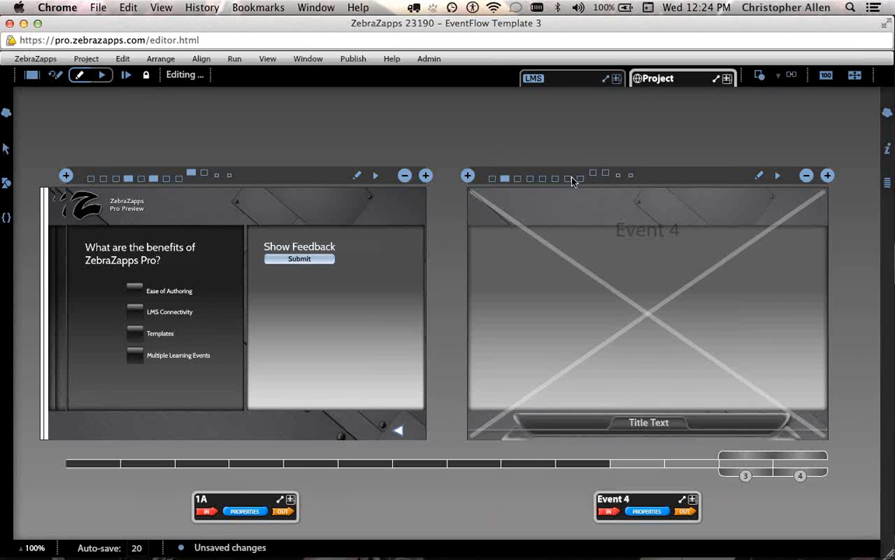
click(555, 179)
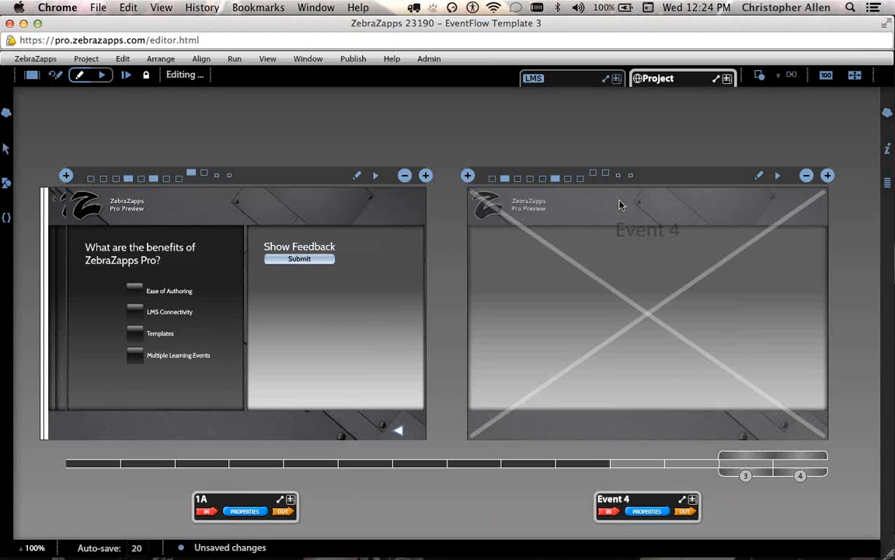
In Event 4, draw a vertical slider and a rectangle to its right.
double_click(719, 344)
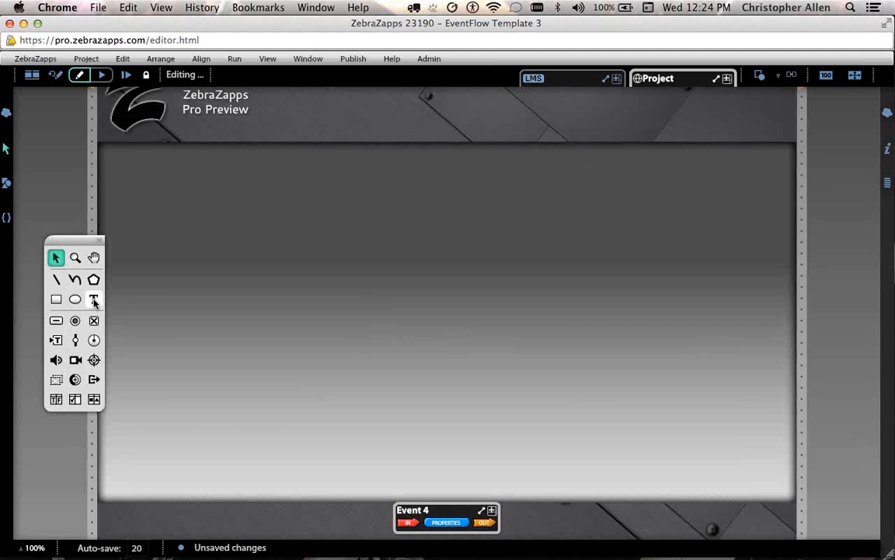
click(93, 299)
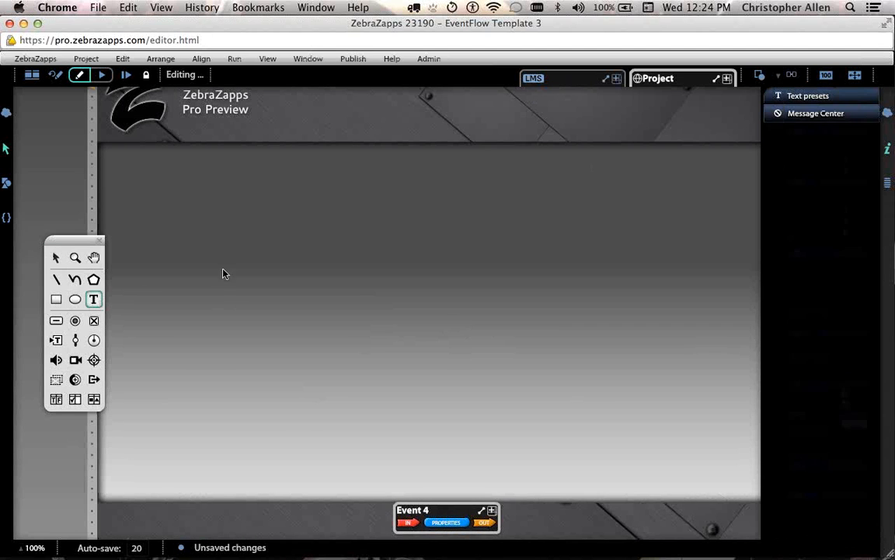
click(75, 339)
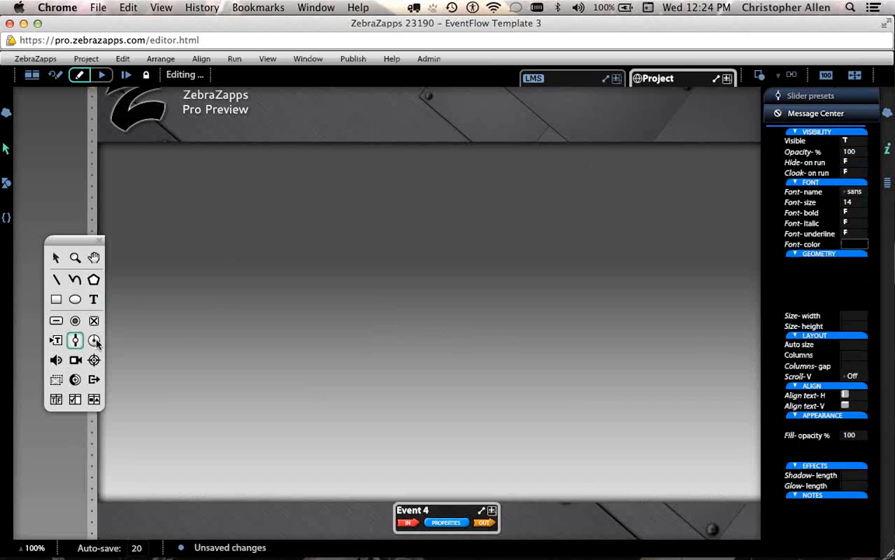
drag(273, 218, 308, 326)
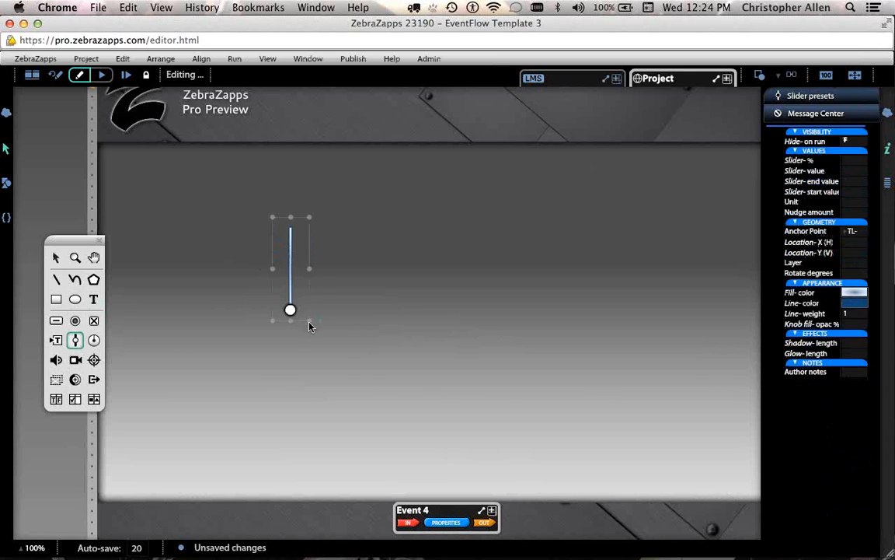
click(56, 299)
drag(378, 226, 438, 261)
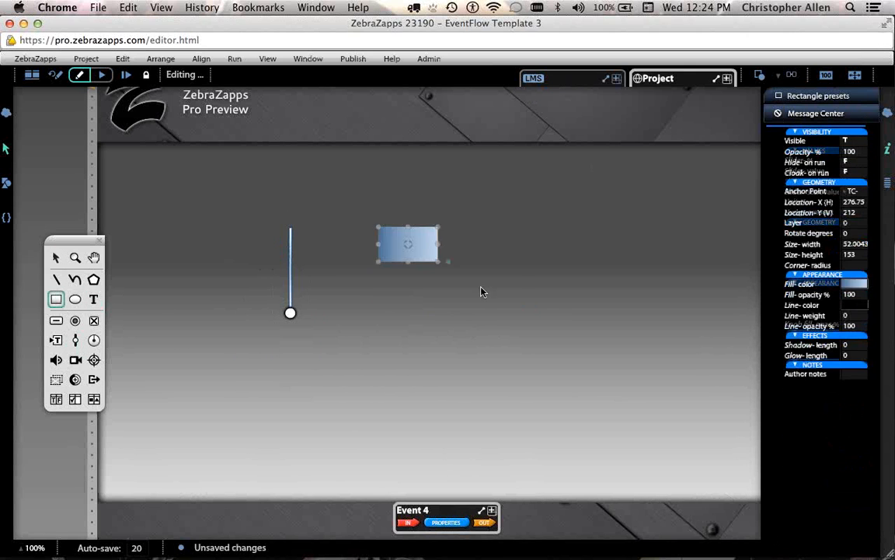
drag(481, 292, 485, 306)
Wire the slider value to the rectangle's Rotate degrees and test it at 50.
click(292, 302)
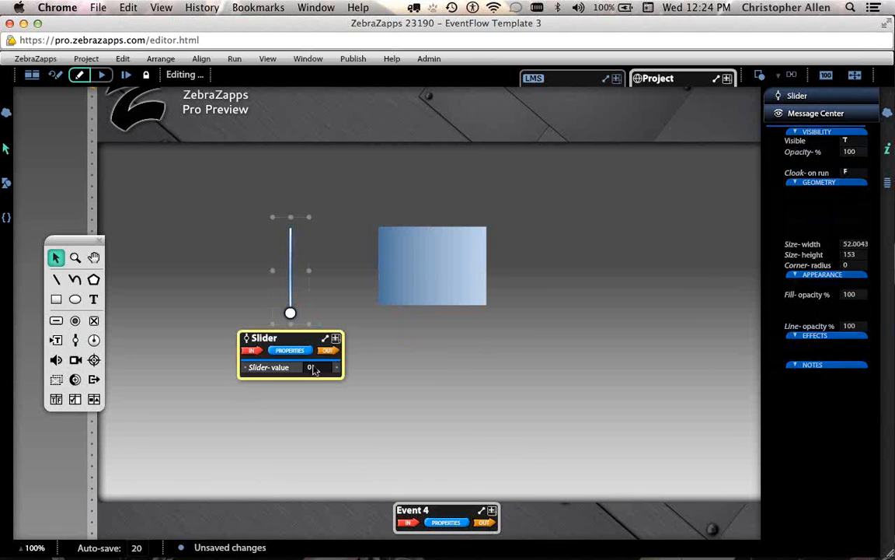
drag(337, 367, 415, 435)
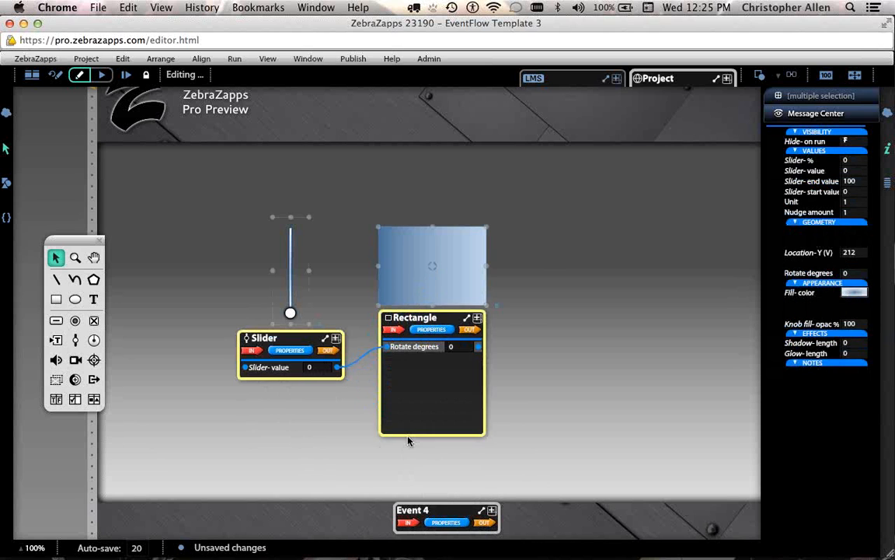
drag(290, 313, 290, 271)
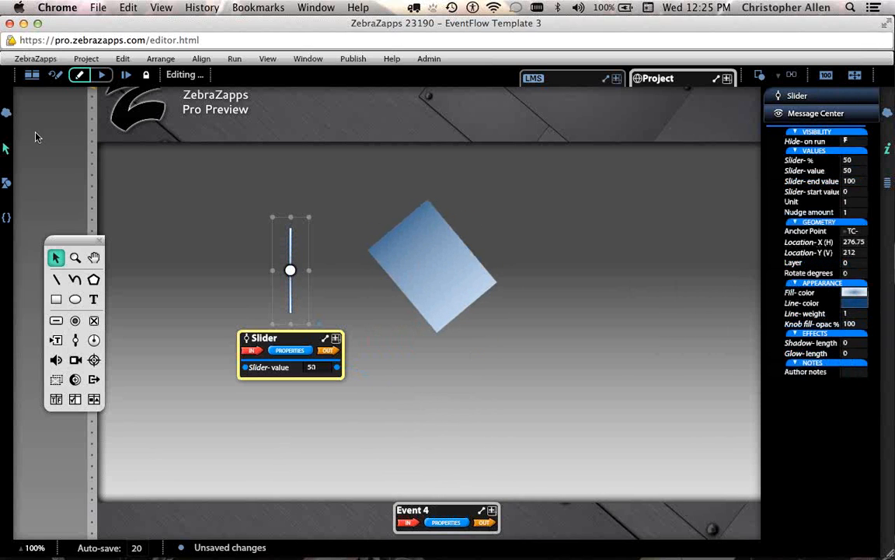
Reorder the slider-and-rectangle event to second place, before the Pro = Multiple Events page.
click(30, 80)
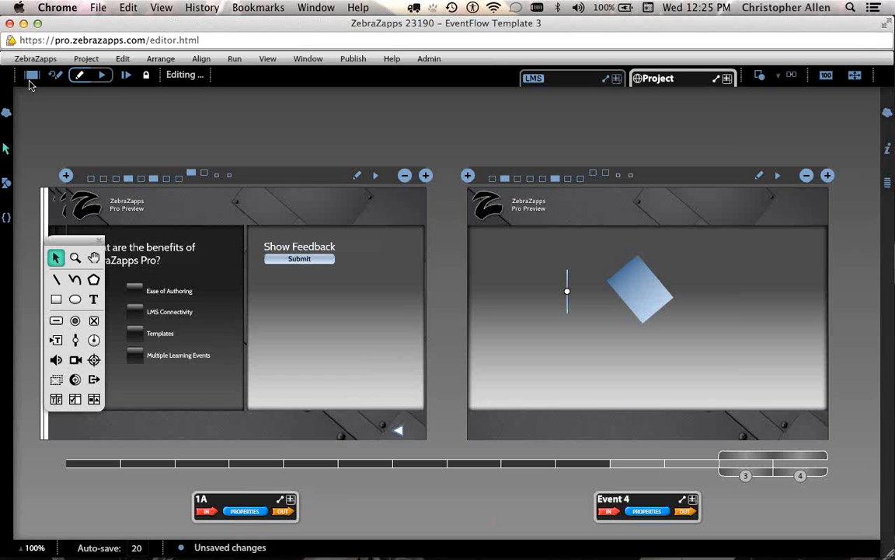
drag(777, 461, 807, 457)
drag(765, 338, 758, 365)
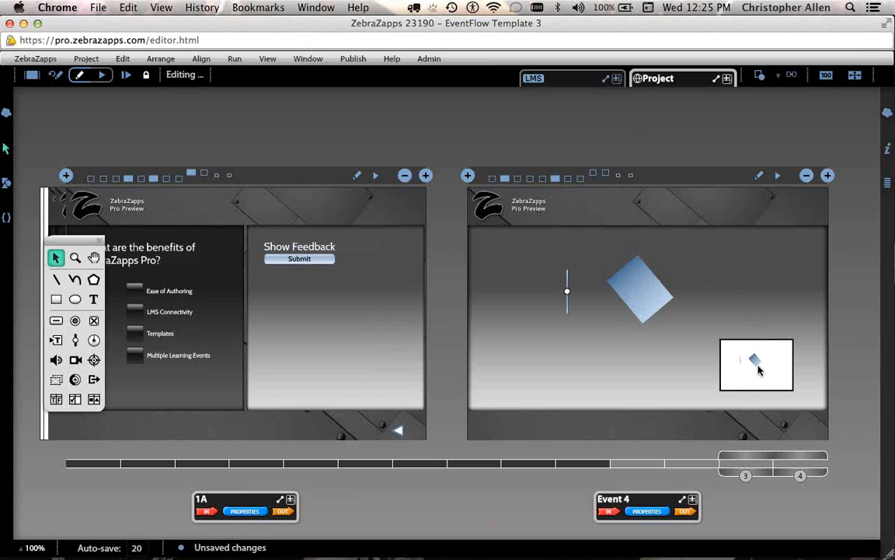
mouse_move(758, 370)
mouse_down()
mouse_move(760, 438)
mouse_move(687, 440)
mouse_move(700, 381)
mouse_move(800, 377)
mouse_move(743, 387)
mouse_move(678, 448)
mouse_move(582, 446)
mouse_move(664, 446)
mouse_move(712, 434)
mouse_move(638, 447)
mouse_move(771, 443)
mouse_move(730, 432)
mouse_move(740, 444)
mouse_move(738, 435)
mouse_move(803, 435)
mouse_move(755, 449)
mouse_up()
drag(723, 449, 665, 449)
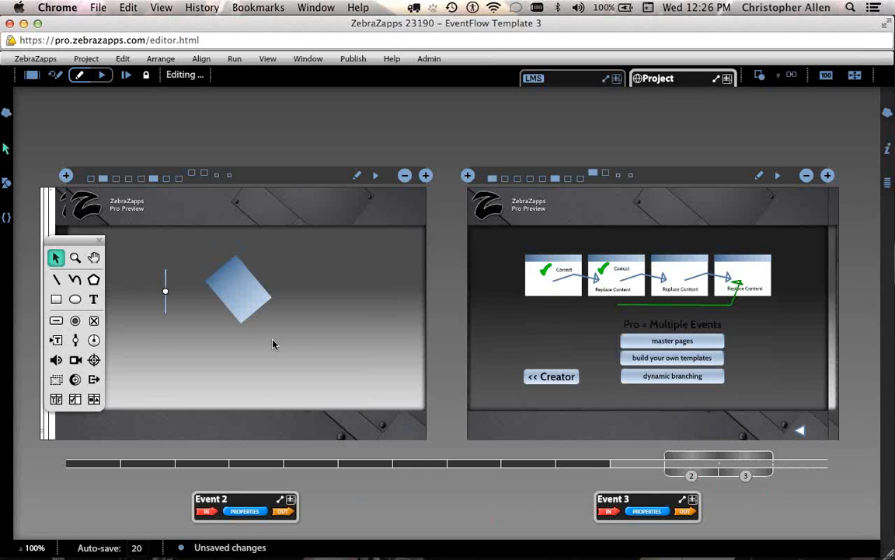
Move the slider event back to the end of the flow and rename it 'Simulation'.
drag(319, 326, 801, 437)
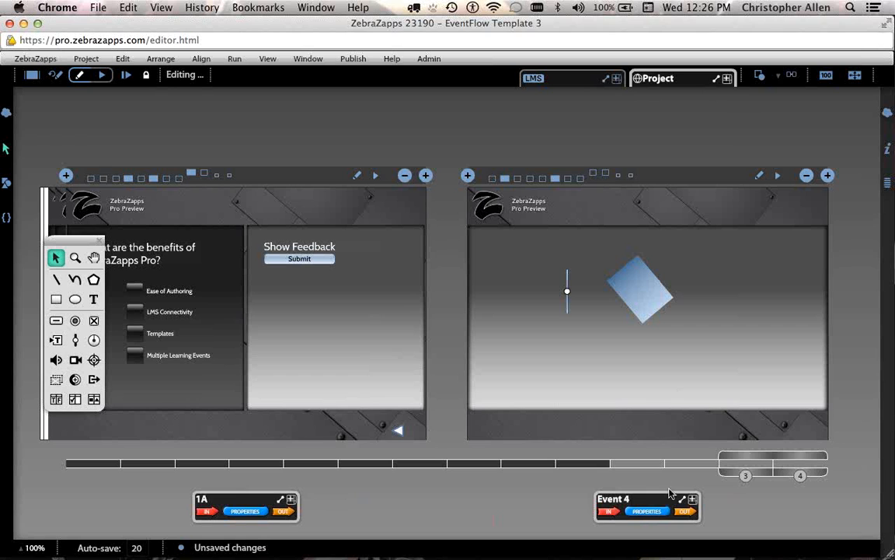
double_click(632, 498)
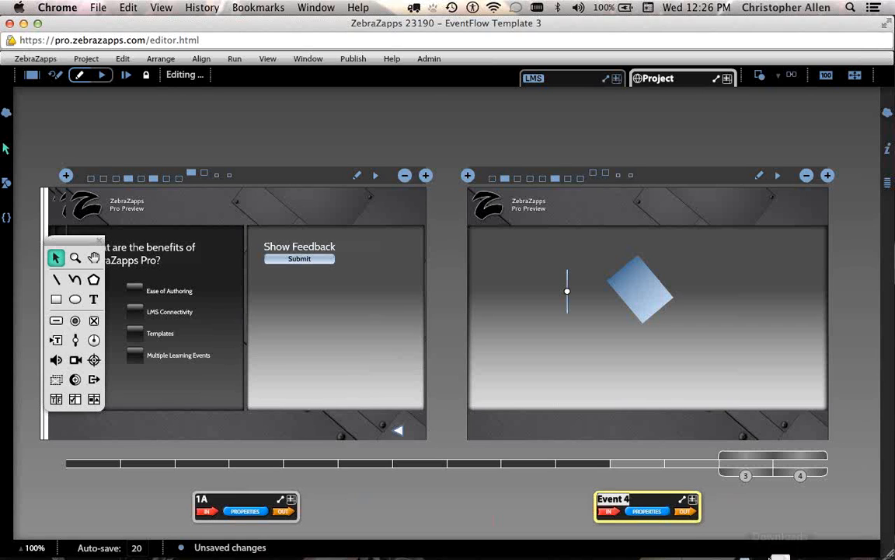
mouse_move(770, 557)
text(Simulation)
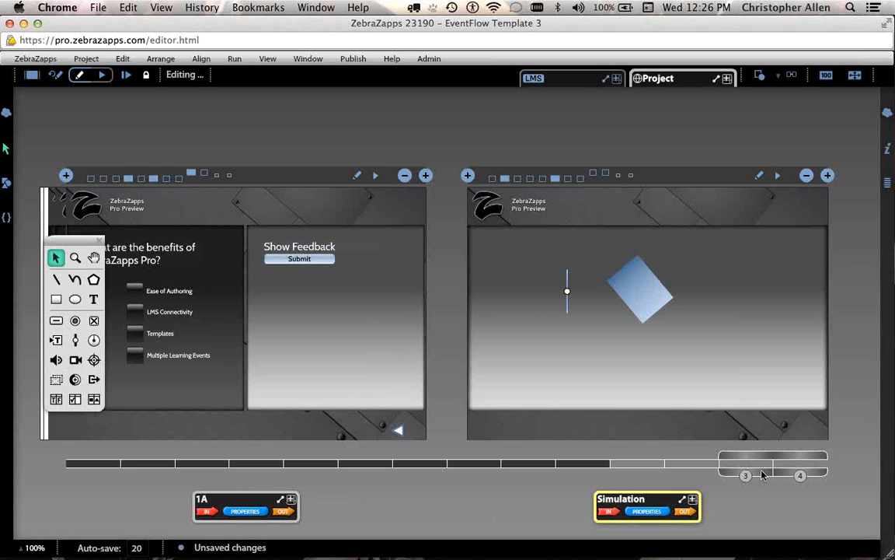
Add Master K after the existing master and open it full size for editing.
click(758, 475)
mouse_move(758, 475)
mouse_down()
mouse_move(517, 473)
mouse_move(591, 464)
mouse_up()
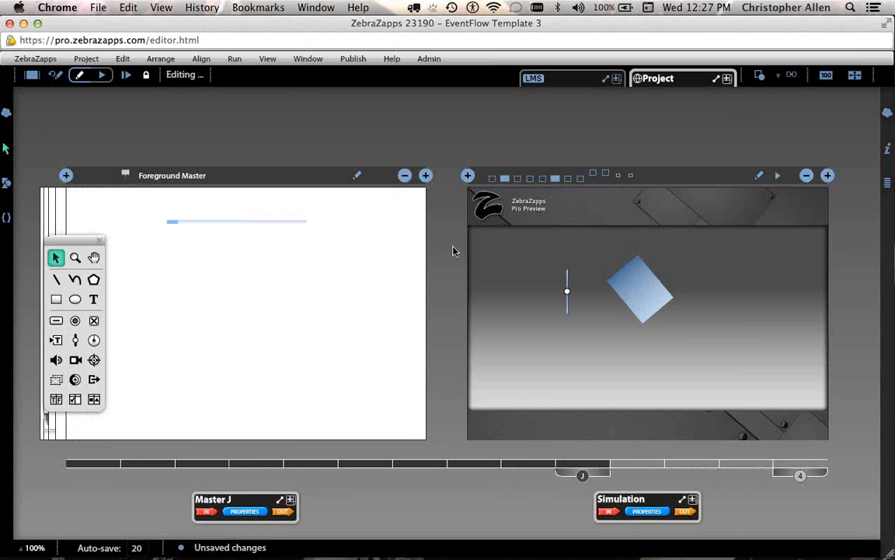
click(426, 176)
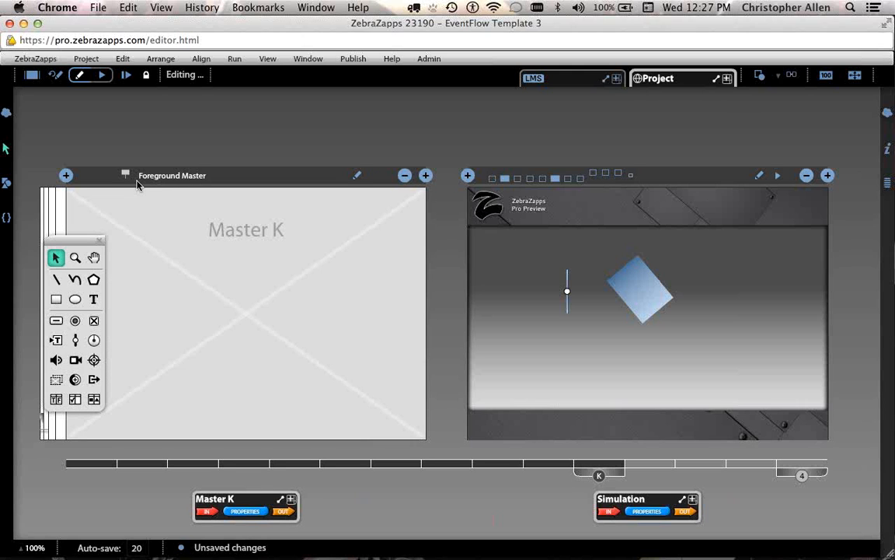
double_click(222, 221)
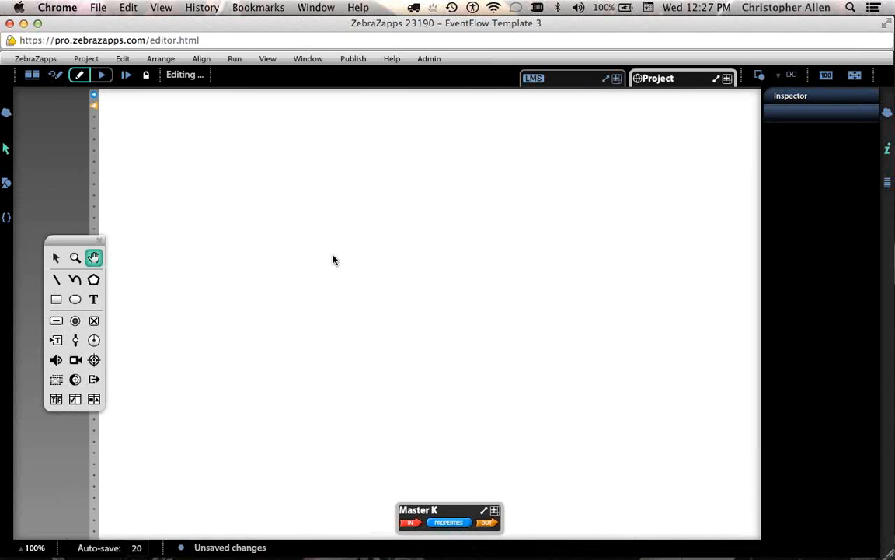
Draw a 'Go to Simulation' push button atop Master K and wire Button pressed toward Project.
drag(333, 256, 351, 279)
click(57, 321)
drag(425, 123, 550, 146)
double_click(507, 137)
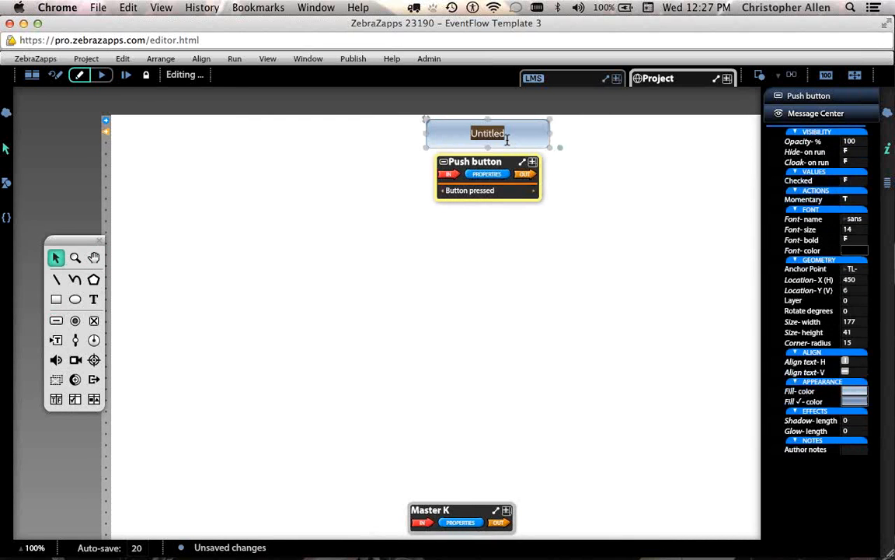
text(Go to Simulation)
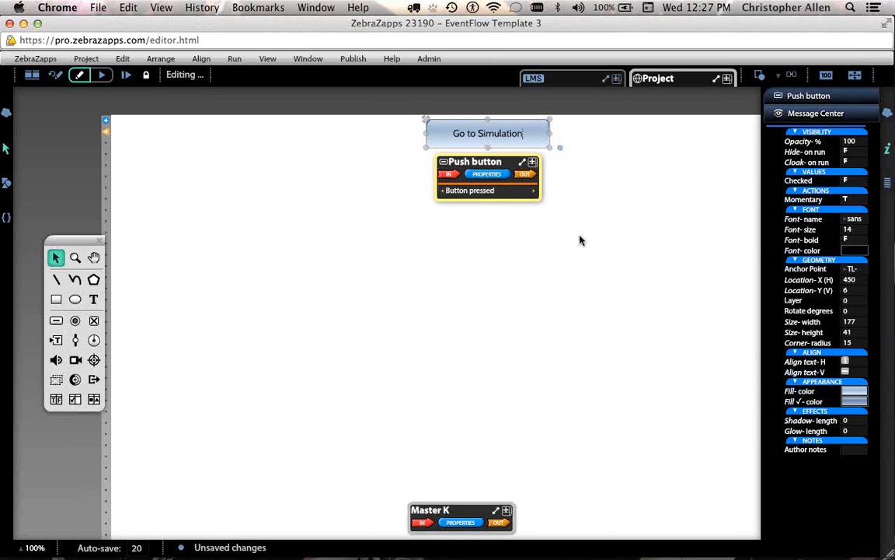
drag(534, 190, 675, 216)
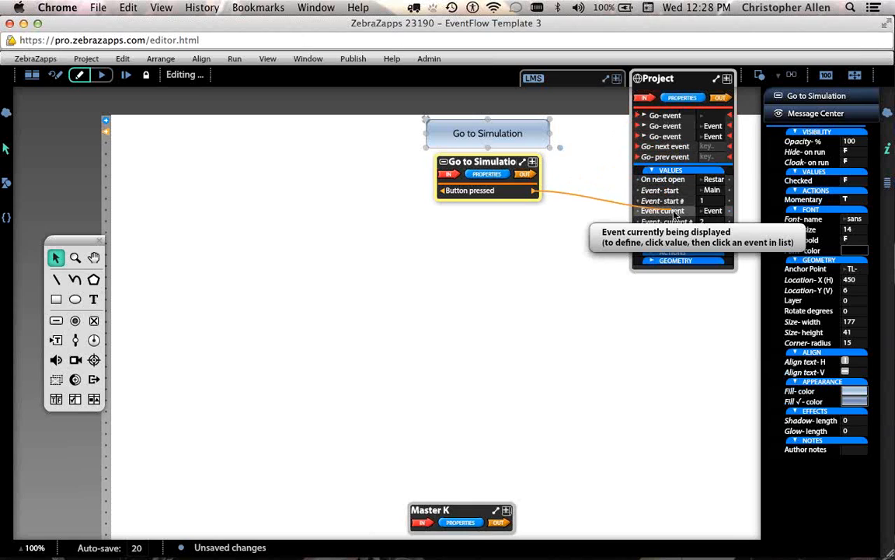
Link Button pressed to the Project's Go-event targeting Simulation, then return to the overview.
drag(674, 216, 675, 215)
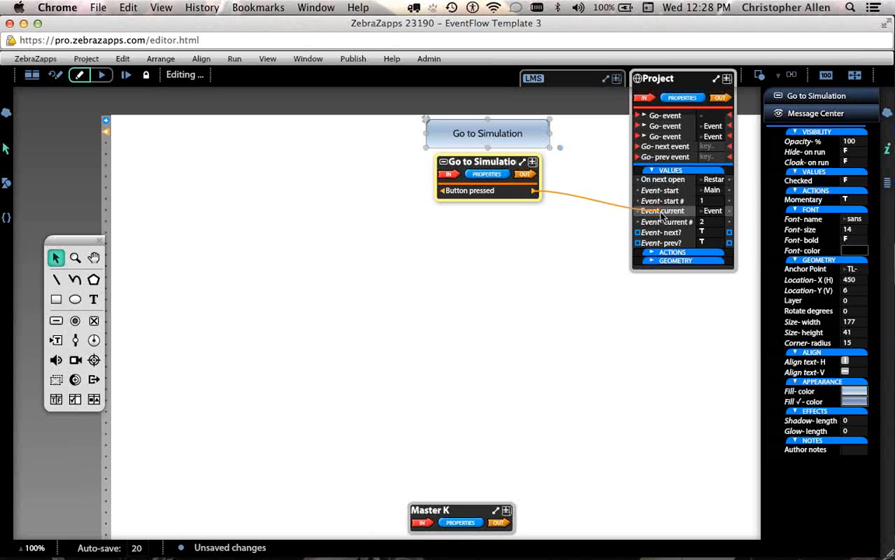
drag(661, 213, 661, 212)
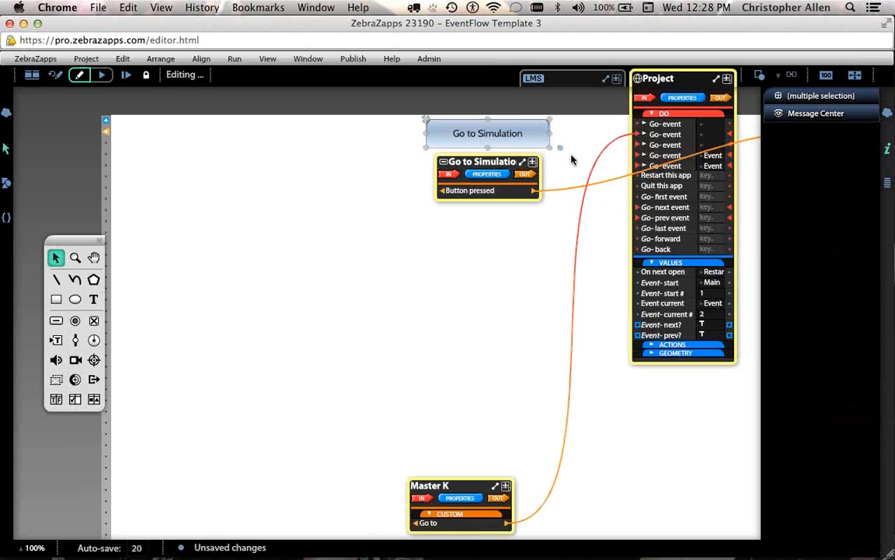
click(714, 135)
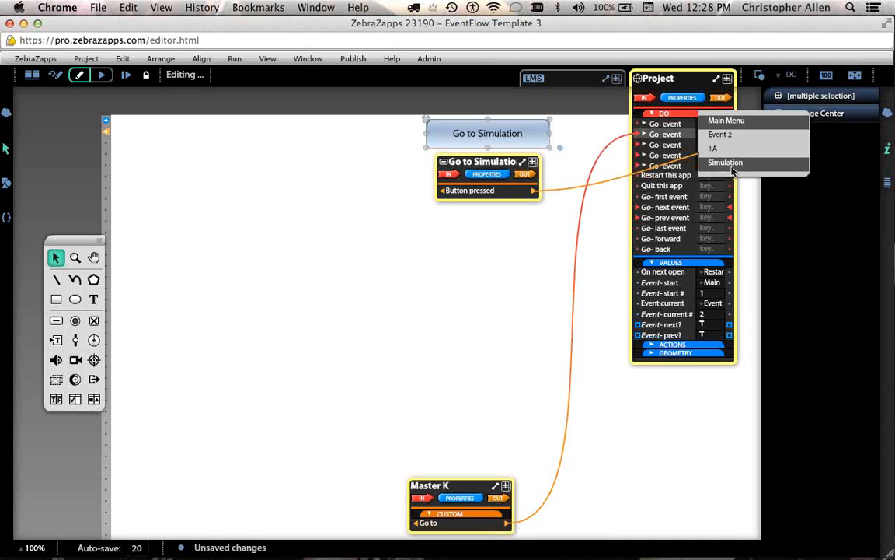
click(732, 170)
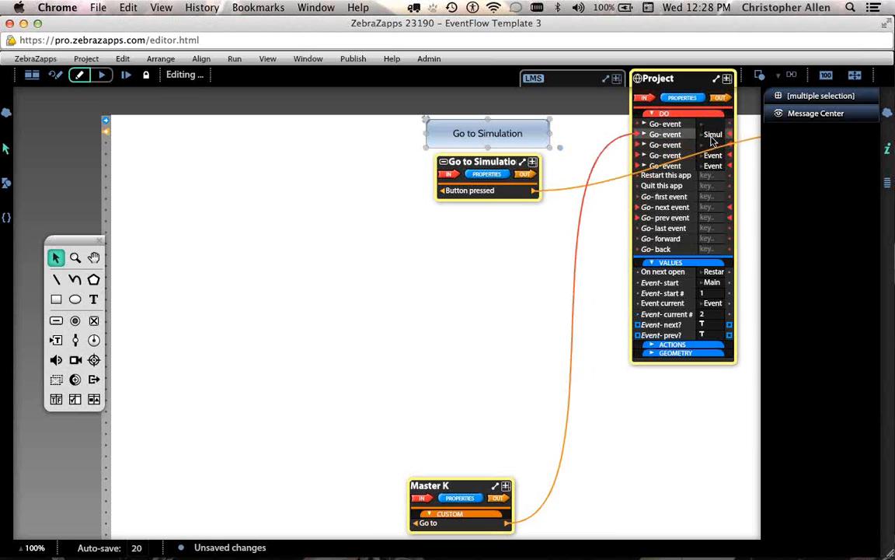
click(32, 74)
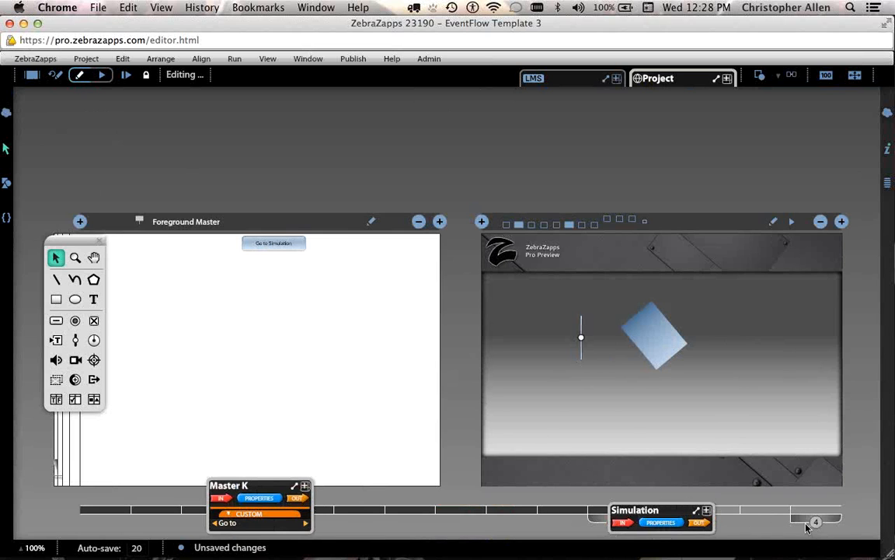
click(93, 256)
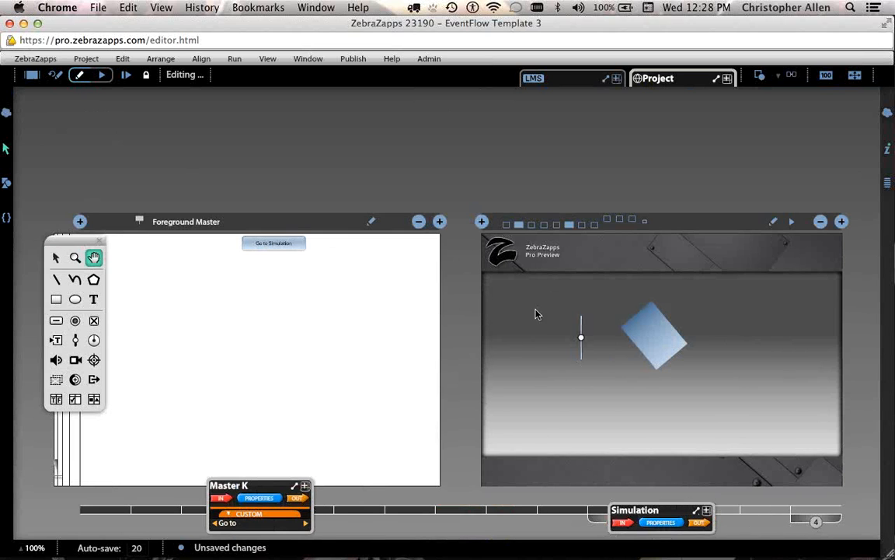
drag(457, 352, 468, 309)
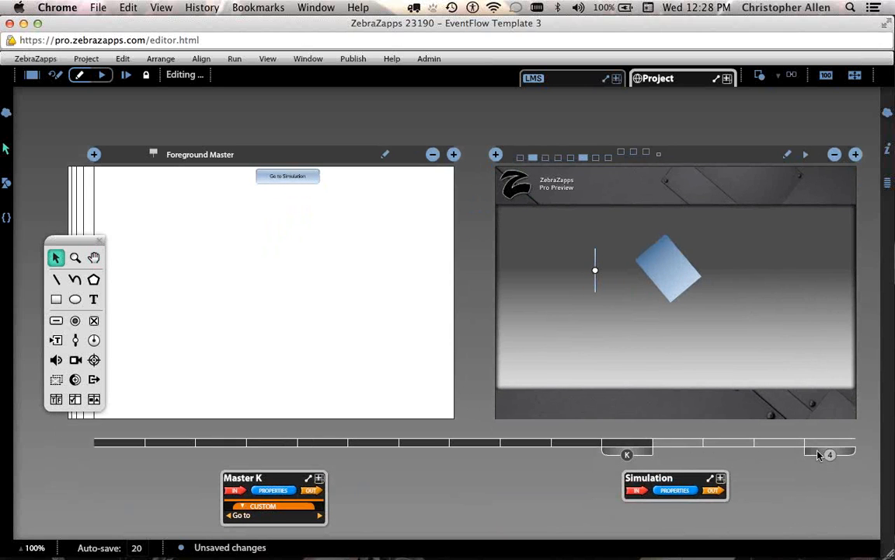
drag(818, 455, 678, 456)
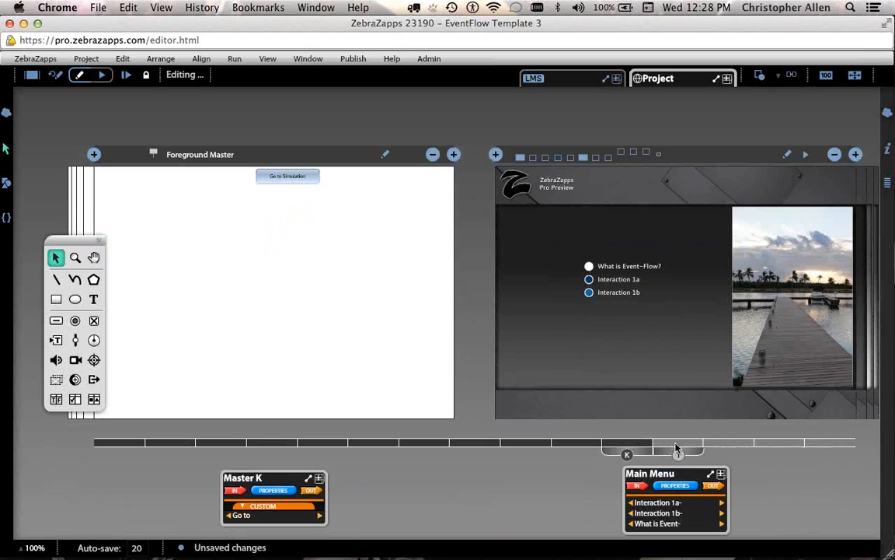
click(647, 153)
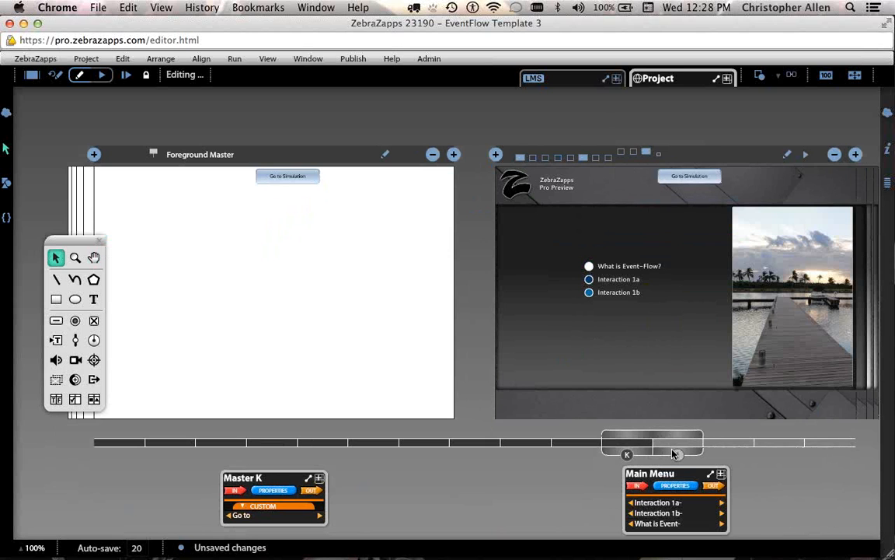
drag(676, 453, 713, 453)
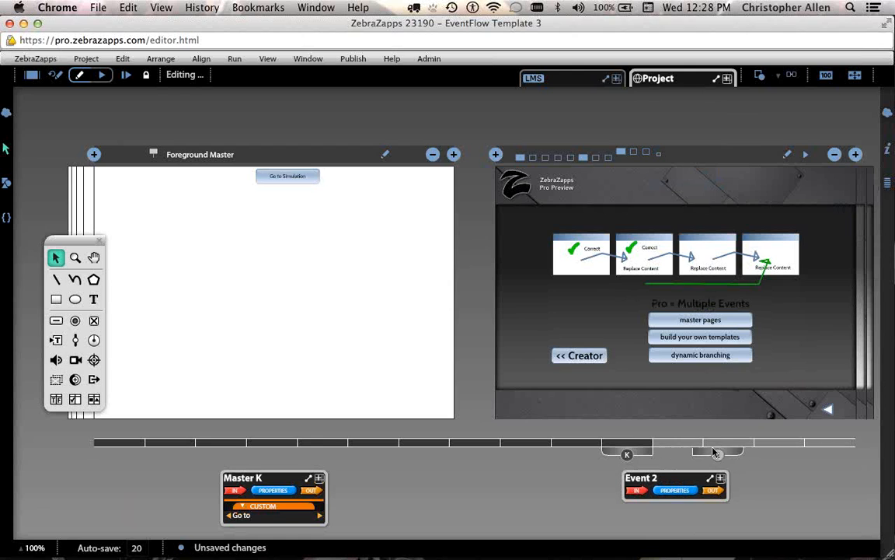
click(648, 154)
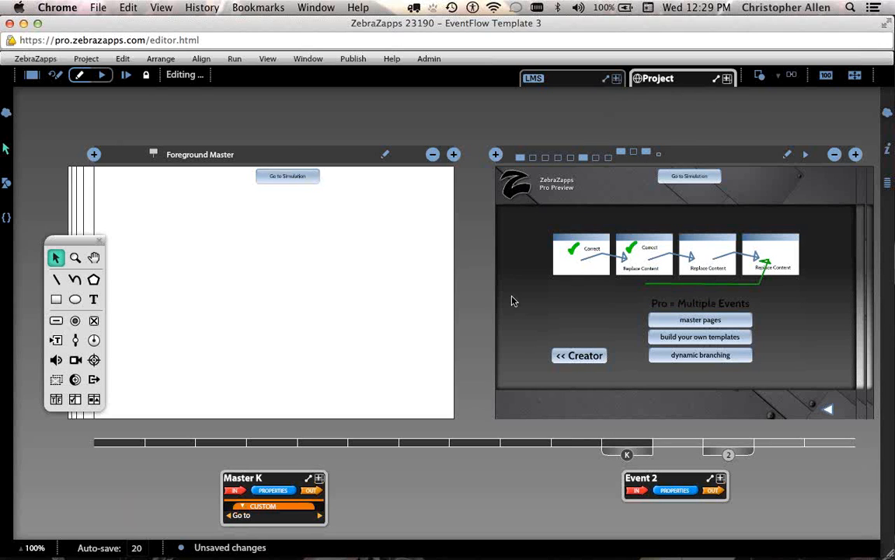
mouse_move(735, 452)
mouse_down()
mouse_move(714, 453)
mouse_move(729, 454)
mouse_up()
Run the project in preview and set the preview zoom level to 75%.
click(103, 78)
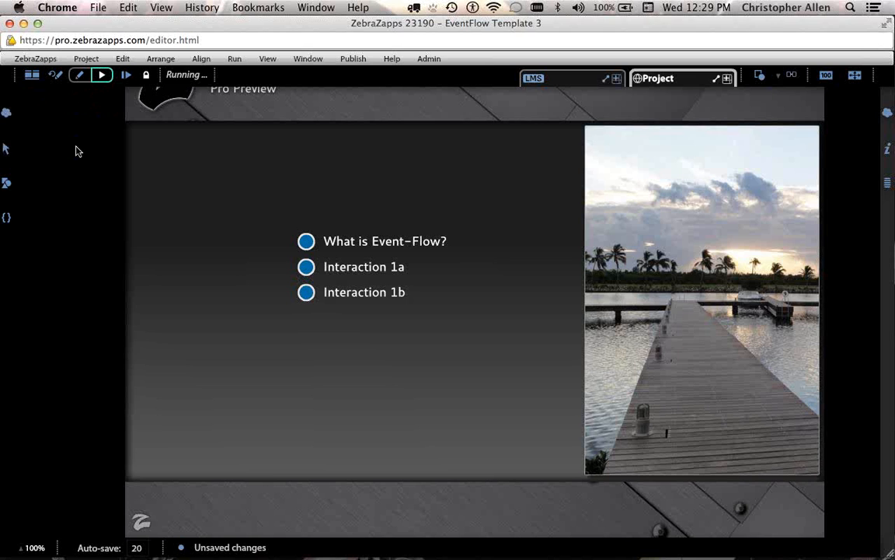
click(28, 548)
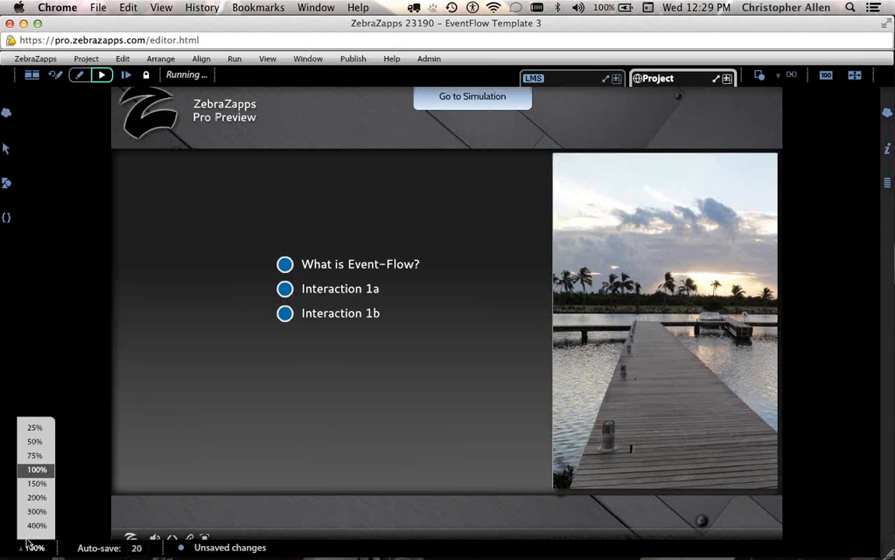
click(34, 455)
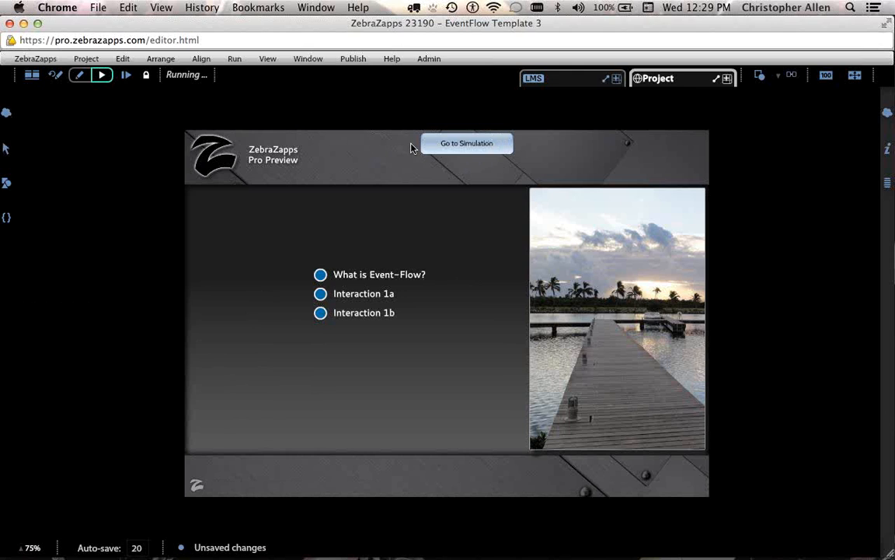
Use the Go to Simulation button, then drag the slider to rotate the blue rectangle.
click(492, 148)
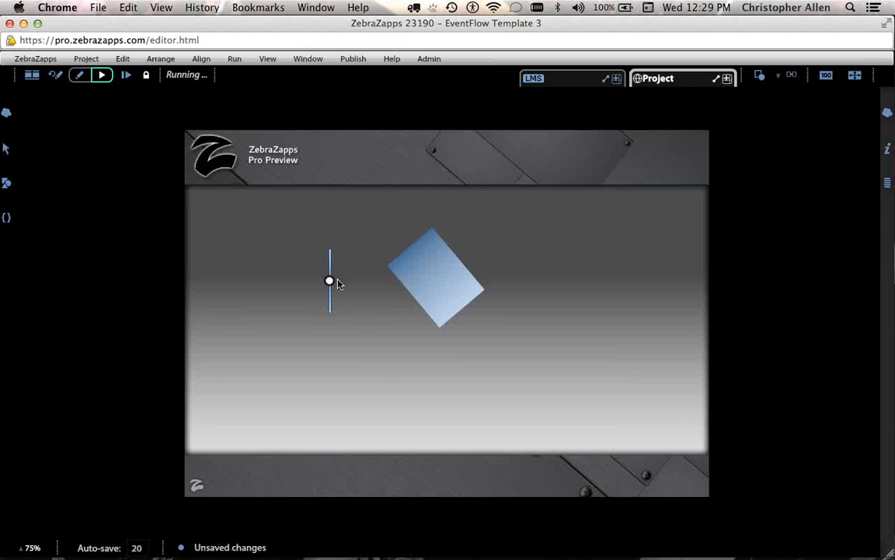
drag(331, 284, 332, 330)
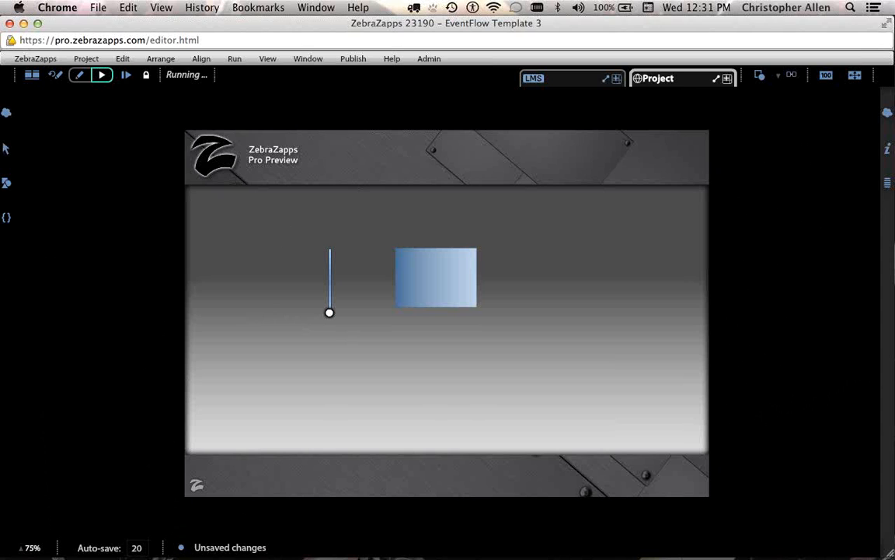
Switch to GoToMeeting with Cmd+Tab, leaving the Simulation page running.
key(super+Tab)
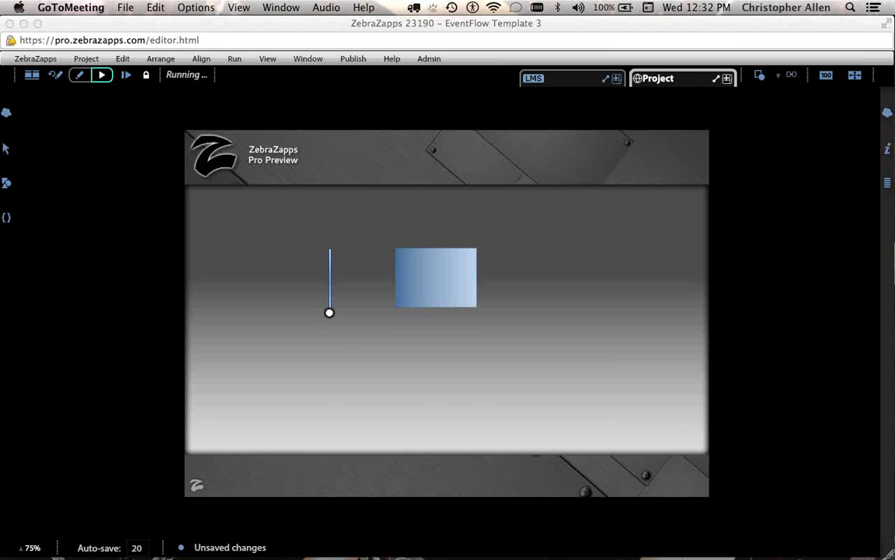
Stop the preview to return to editing, then expand the LMS object to show its ports.
click(29, 75)
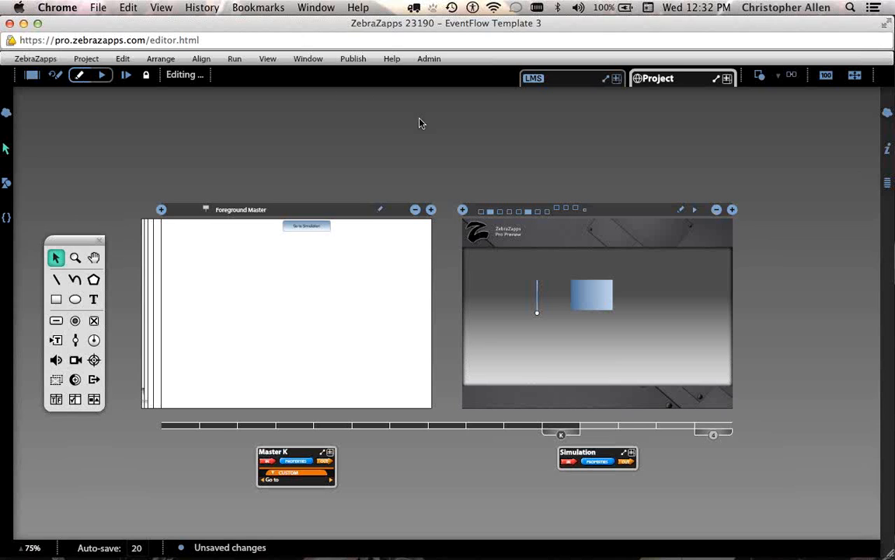
click(565, 81)
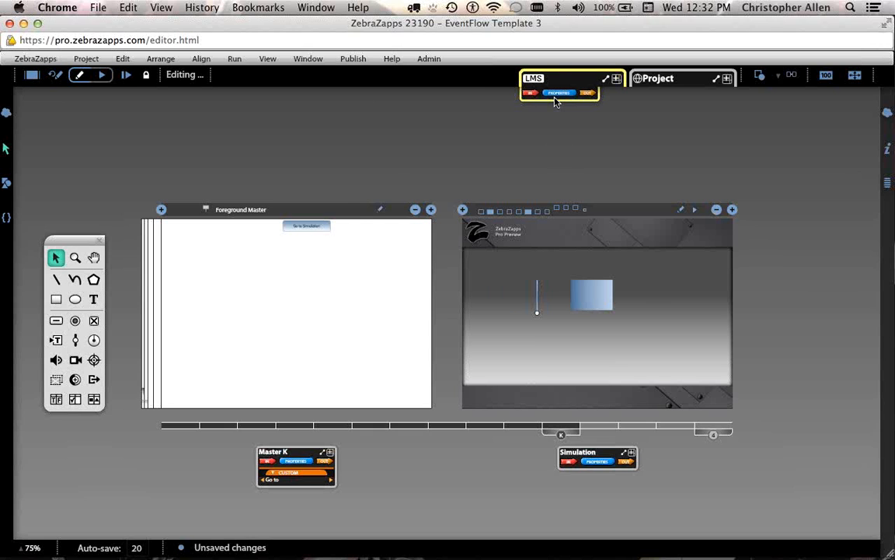
Reset the canvas to 100%, expand the LMS VALUES list (User-Id, names, Score), then collapse it.
key(super+=)
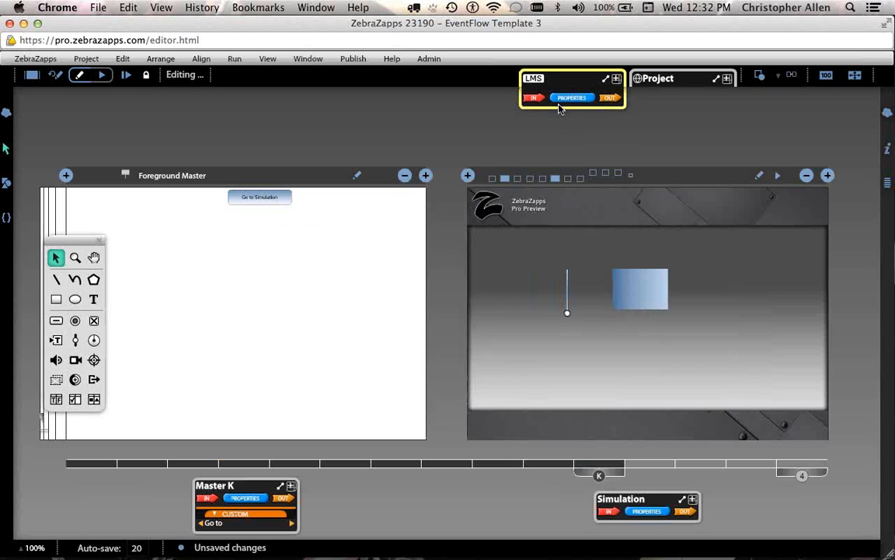
click(559, 102)
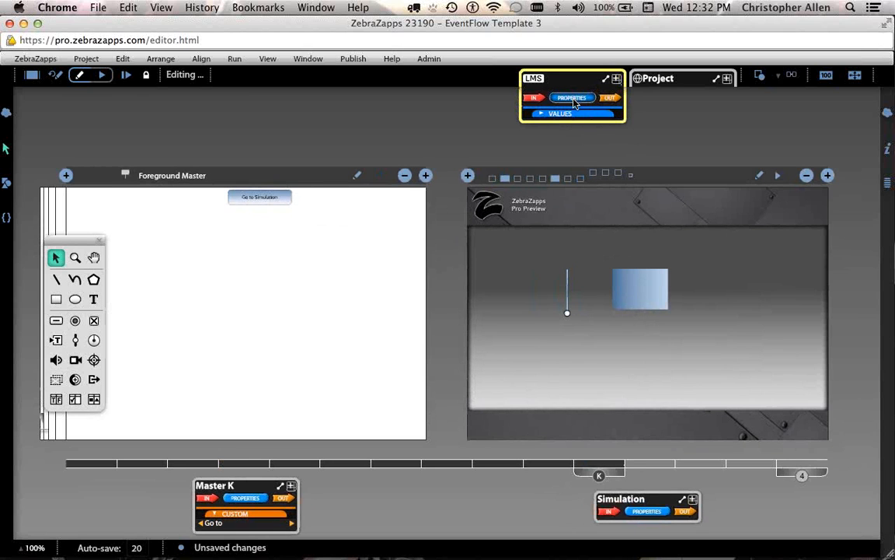
click(574, 115)
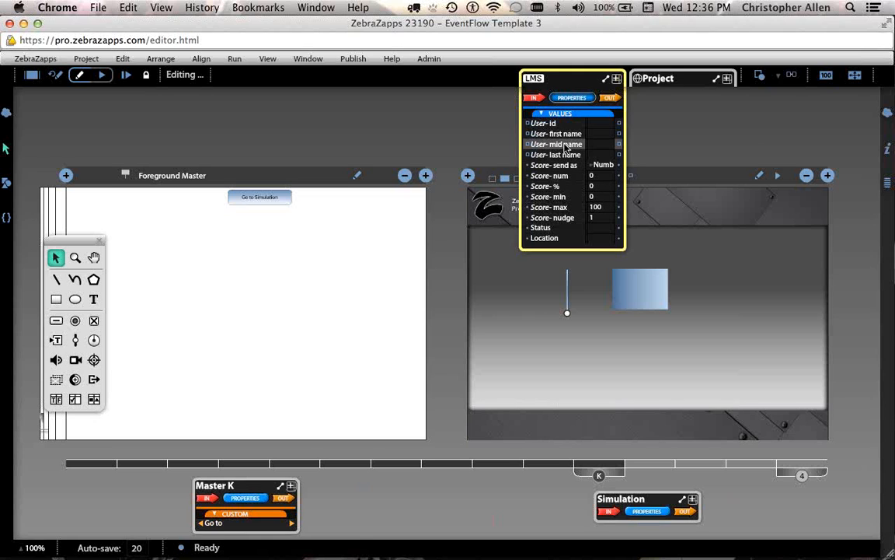
click(557, 114)
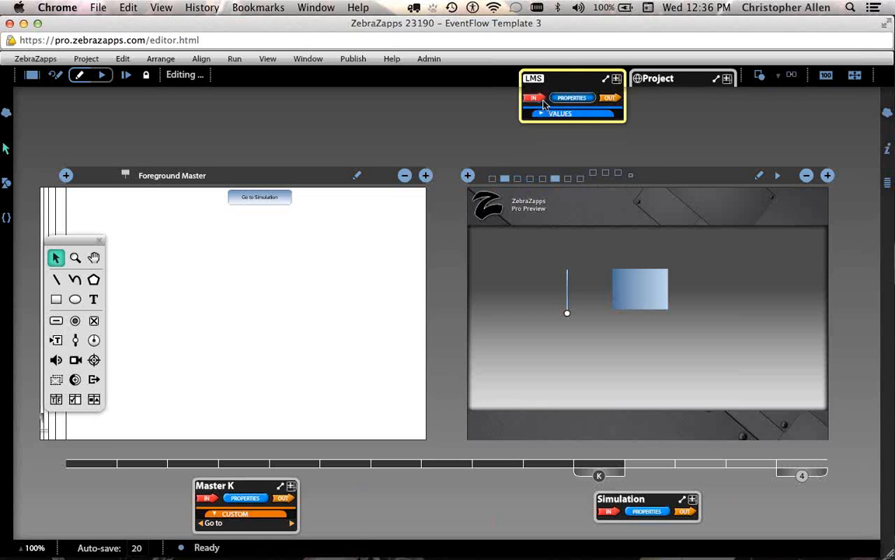
Expand the LMS IN port's DO list (Send values, Nudge score), then open the OUT port's Send success/failure events.
click(547, 115)
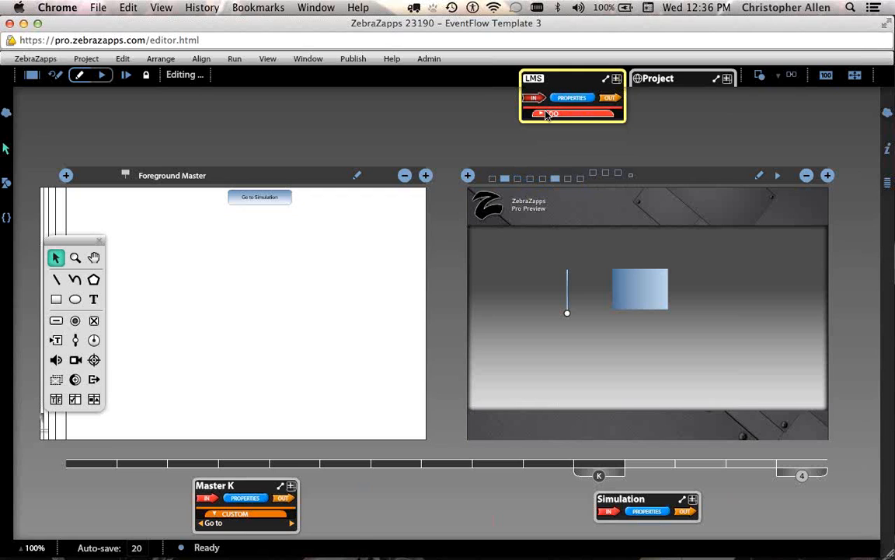
click(547, 114)
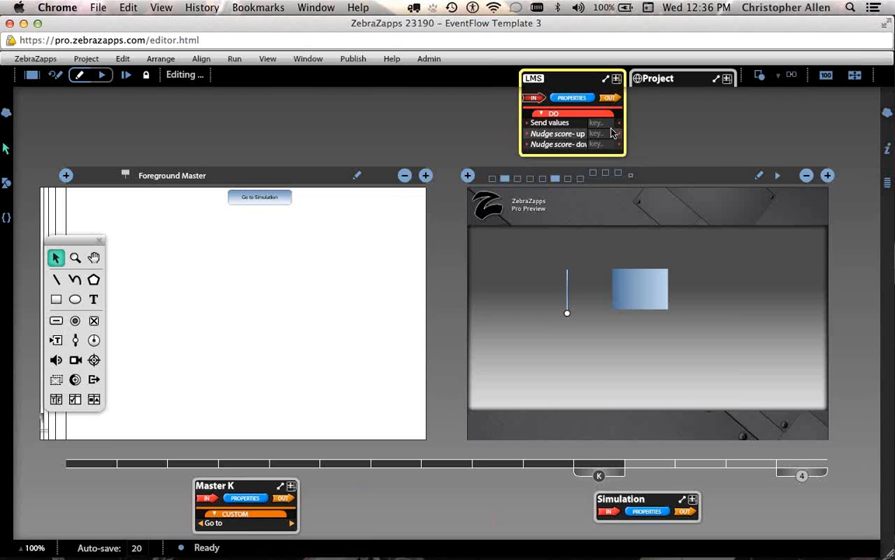
click(611, 98)
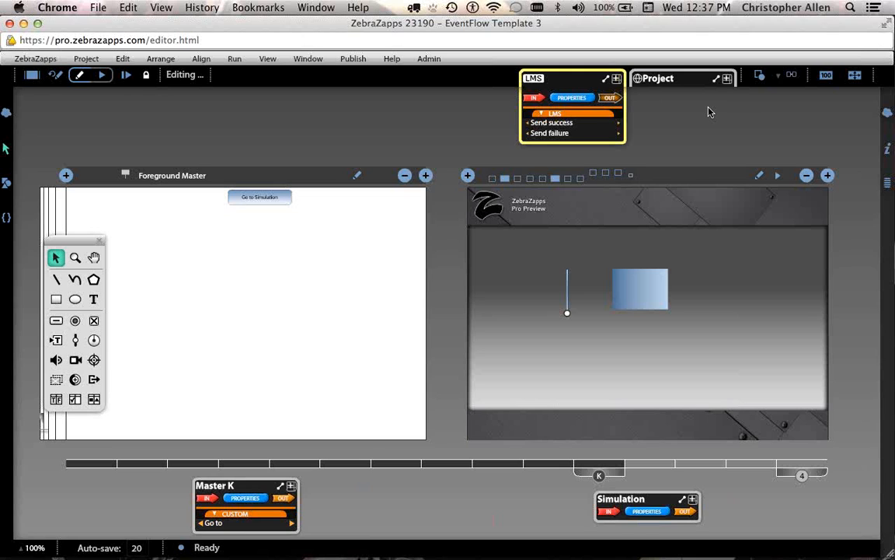
Collapse the LMS OUT events list and switch to GoToMeeting with Cmd+Tab.
click(615, 99)
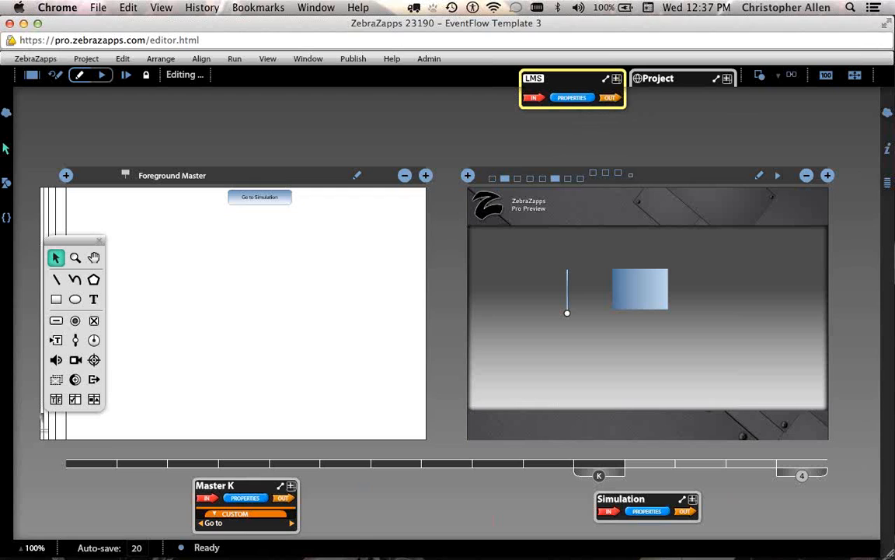
key(super+Tab)
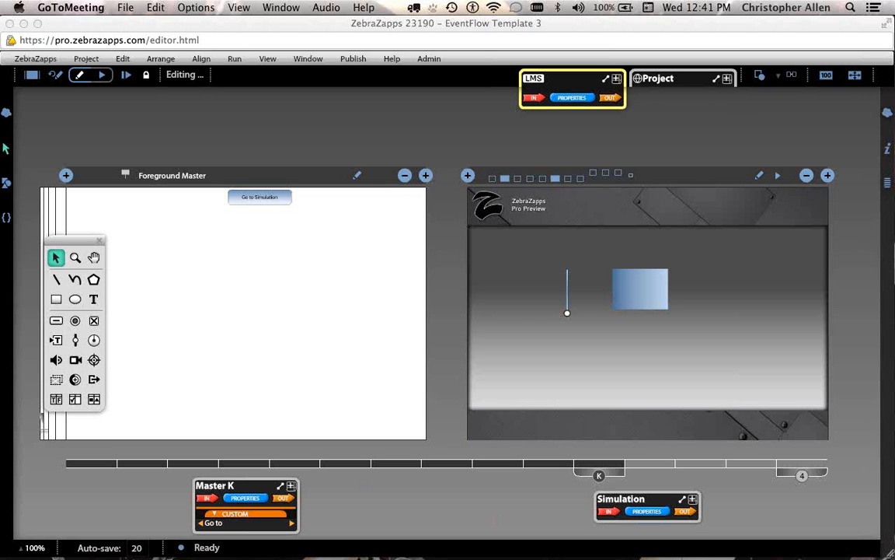
Choose Share Projects from the Project menu to bring up the Transfer Project(s) dialog.
click(365, 59)
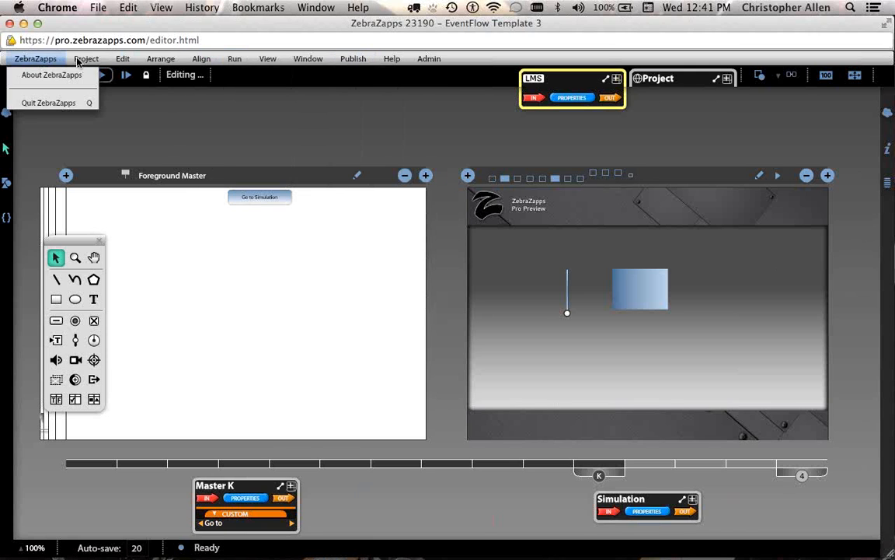
mouse_move(78, 62)
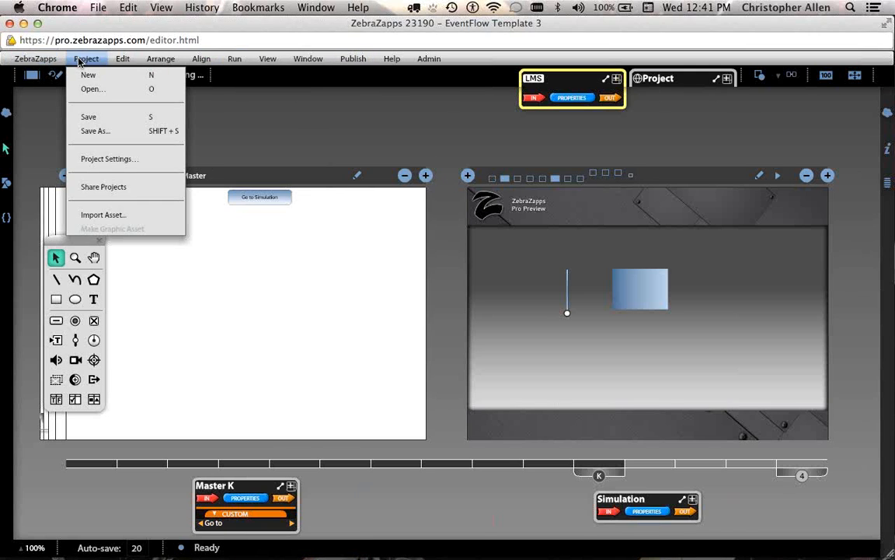
click(84, 188)
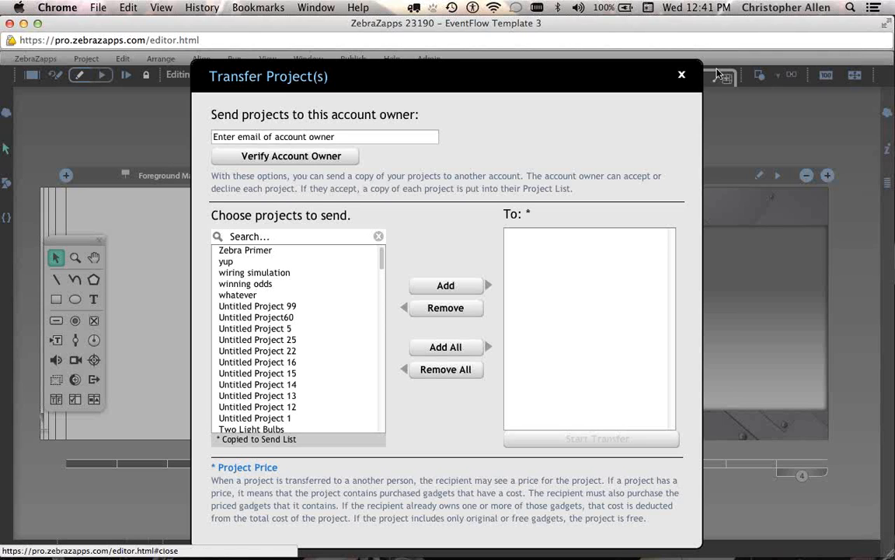
Close the Transfer Project(s) dialog and return to the EventFlow Template 3 editor's Project menu.
click(681, 75)
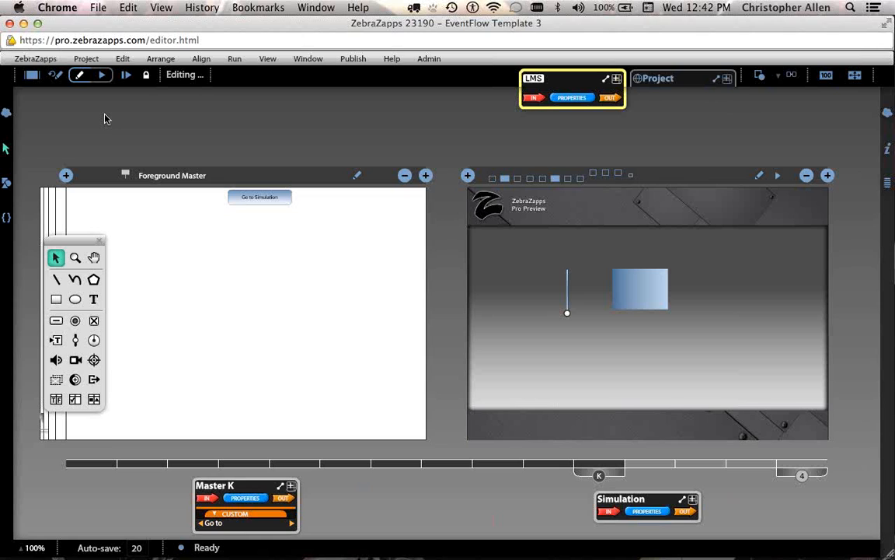
click(88, 59)
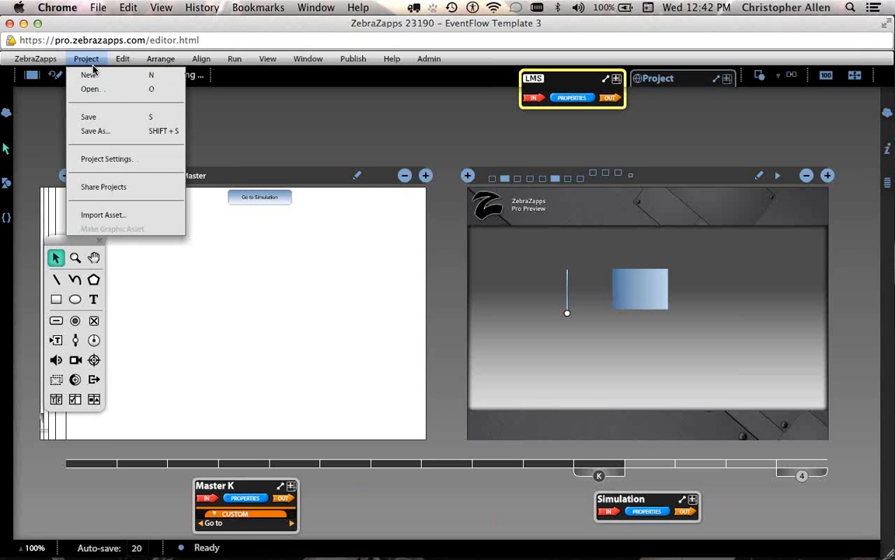
Reopen Transfer Project(s) via Share Projects and scroll down the available projects list.
click(136, 192)
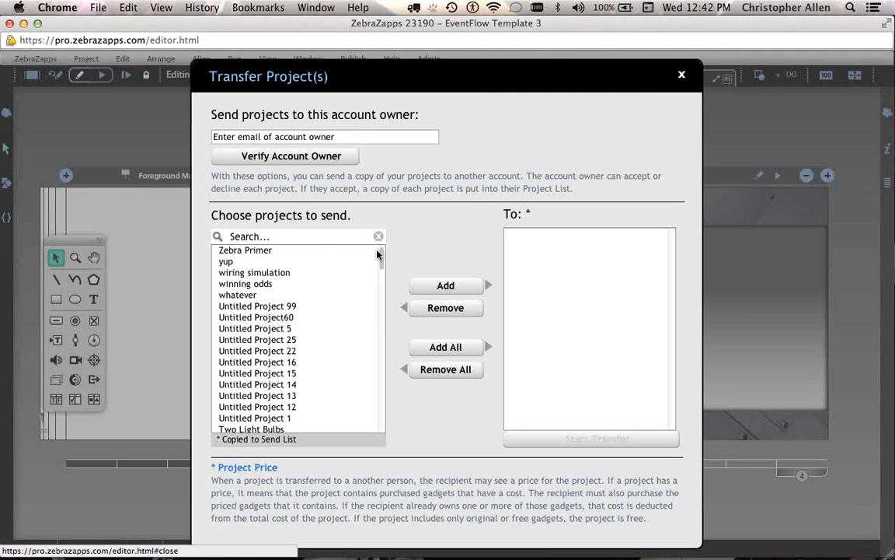
mouse_move(381, 255)
mouse_down()
mouse_move(380, 357)
mouse_move(381, 269)
mouse_move(380, 308)
mouse_up()
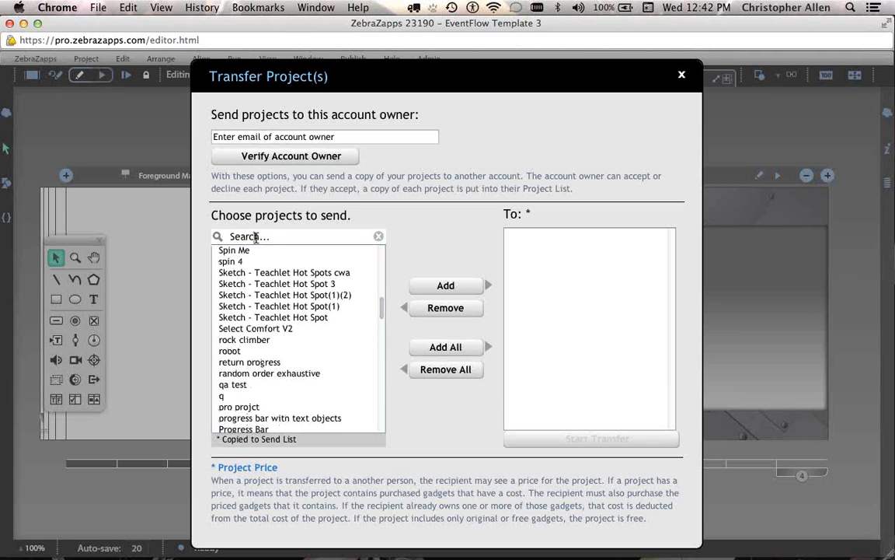
Search the project list for 'robot', then clear the search to show all projects.
click(260, 236)
text(robot)
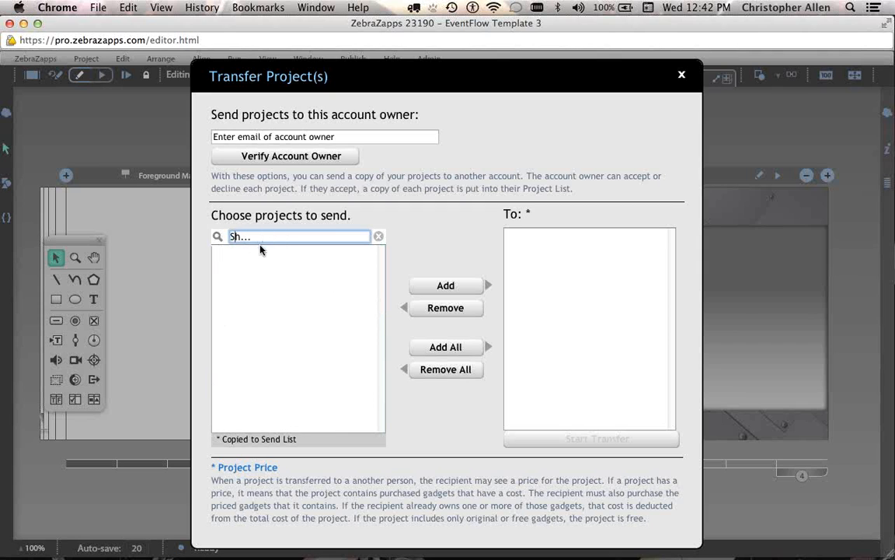
key(Delete)
key(Delete)
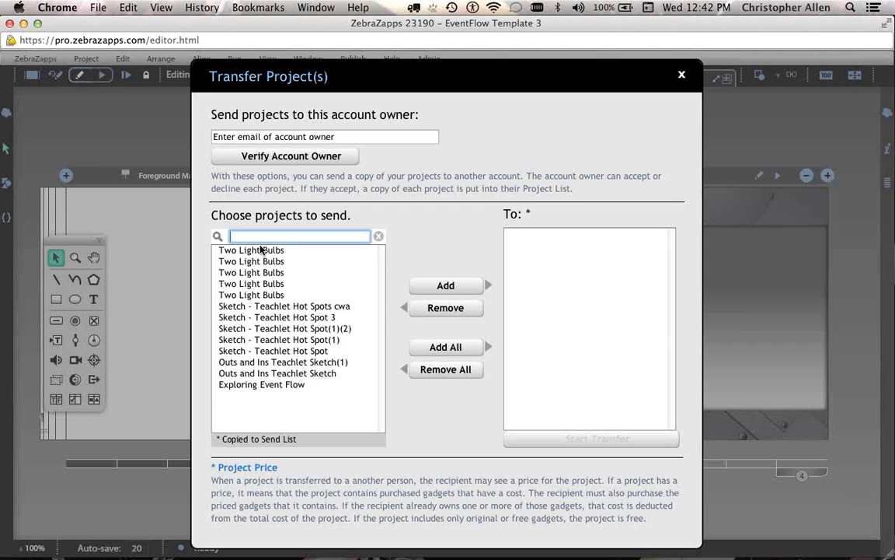
text(robot)
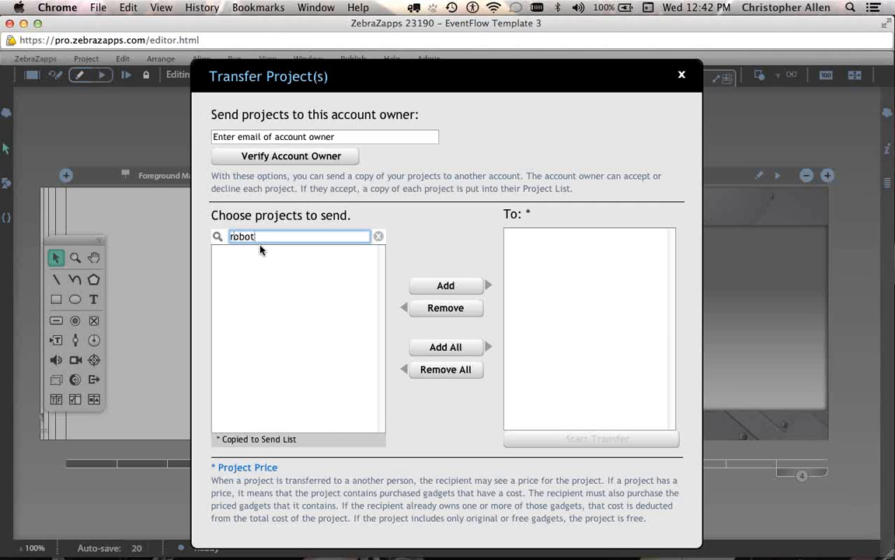
key(BackSpace)
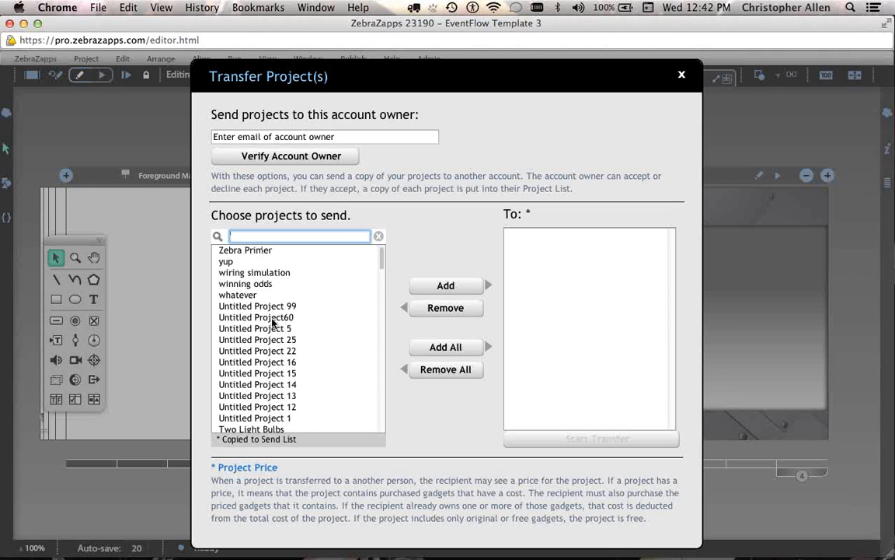
Add Zebra Primer, whatever, test stuff, test rectangle and test of qa to the send list.
click(269, 251)
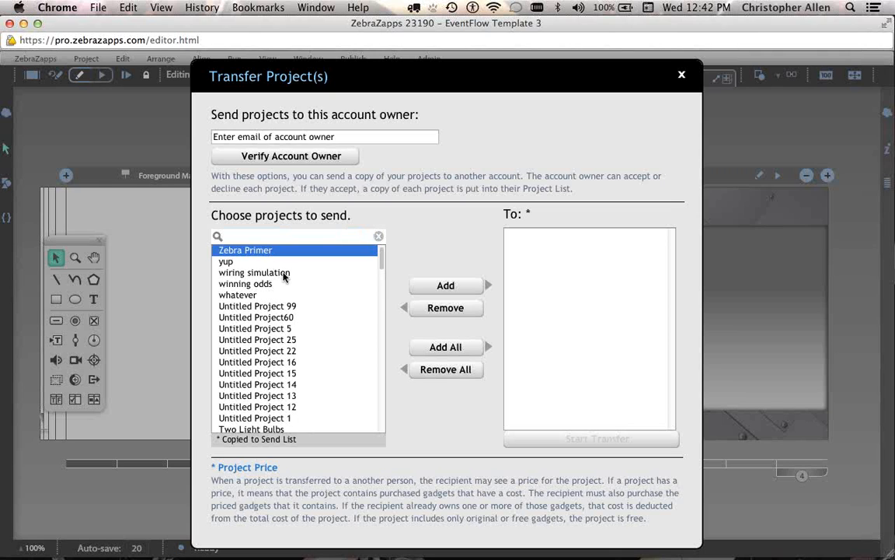
click(445, 295)
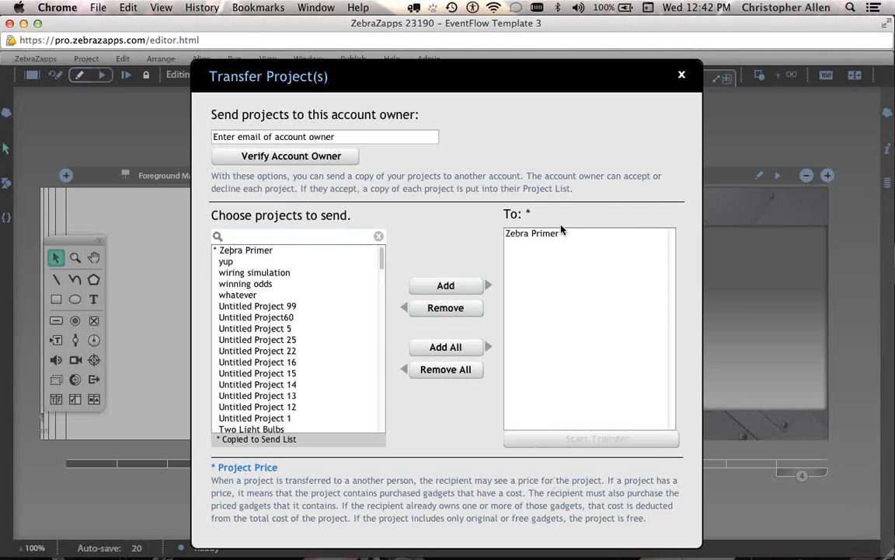
click(241, 294)
click(447, 288)
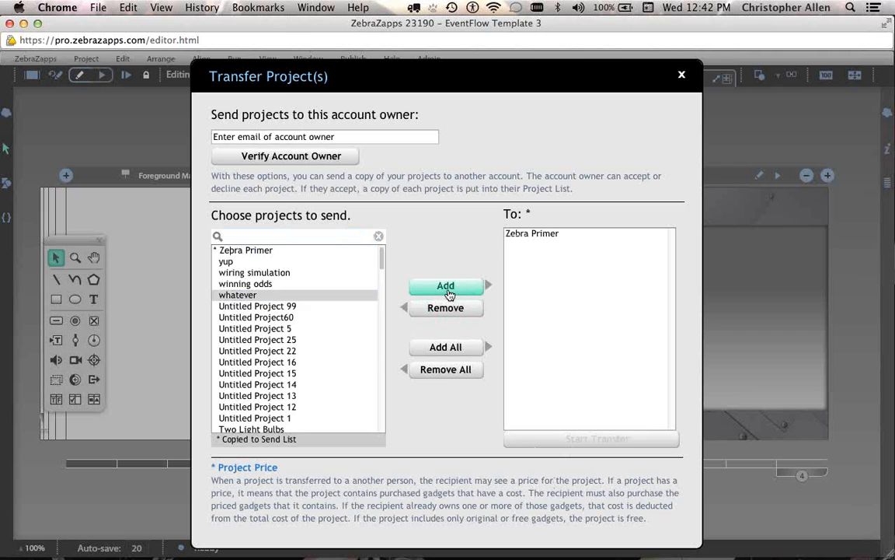
scroll(348, 331, down, 10)
click(268, 307)
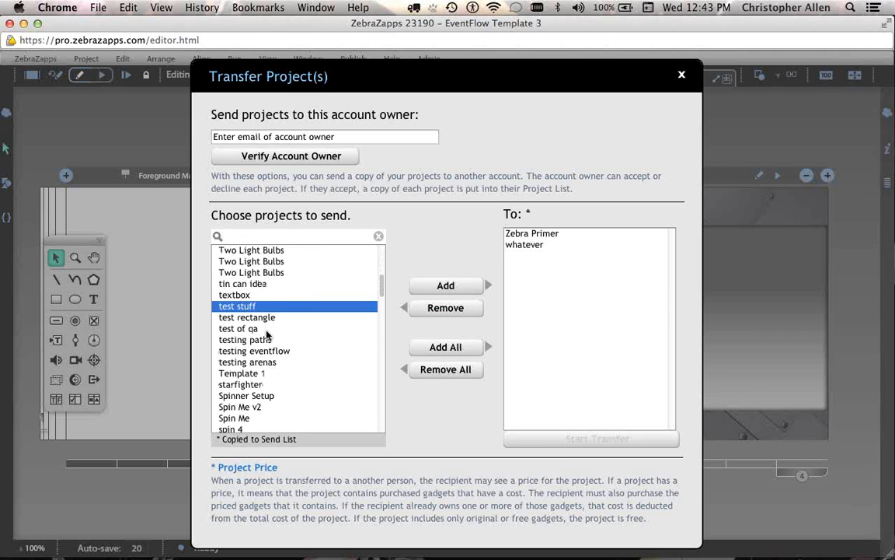
shift+click(269, 330)
click(466, 286)
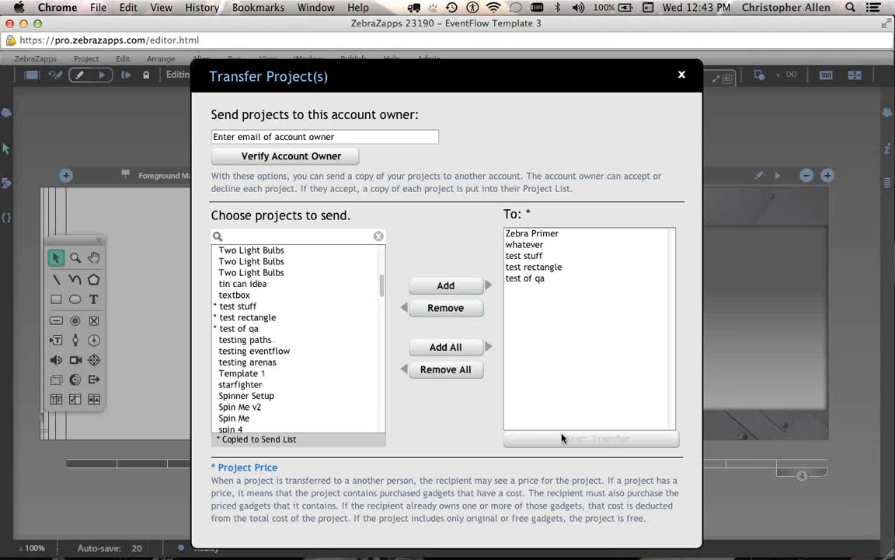
Enter the recipient's e-mail address in place of the placeholder and verify the account owner.
drag(335, 138, 205, 136)
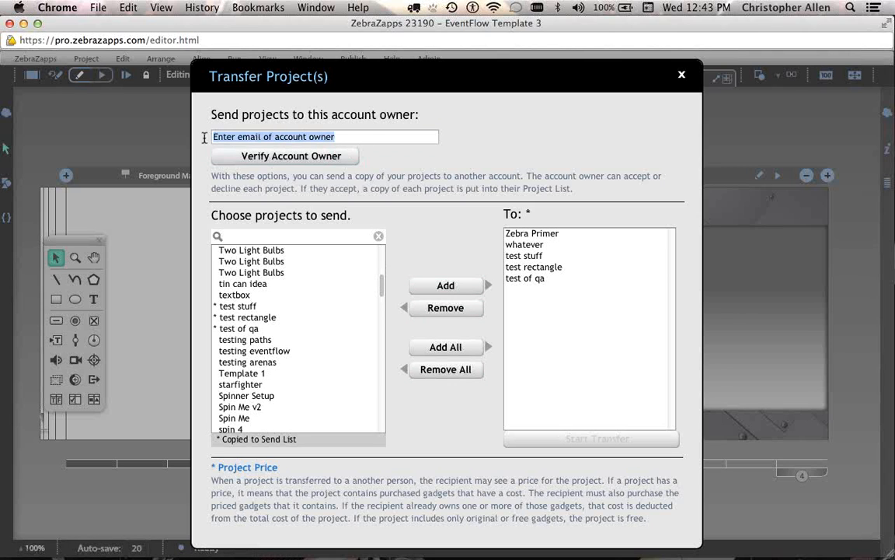
text(call)
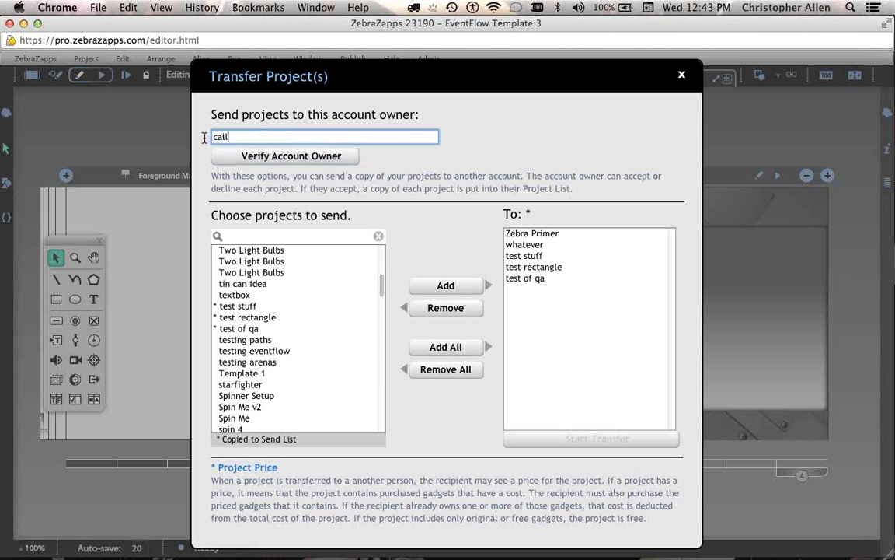
key(BackSpace)
key(BackSpace)
key(BackSpace)
key(BackSpace)
click(231, 156)
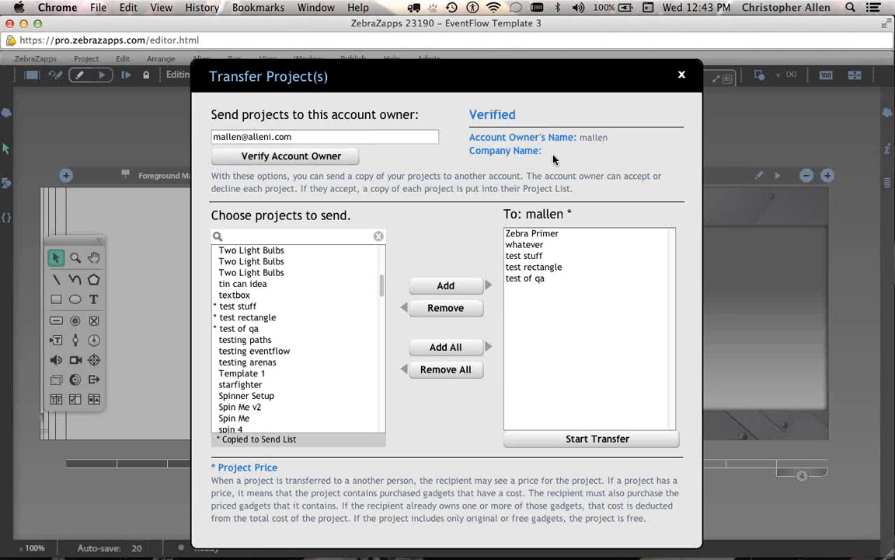
drag(576, 142, 648, 140)
click(637, 150)
Start the transfer, confirm sending the 5 projects, and close the Transfer Project(s) dialog.
click(577, 440)
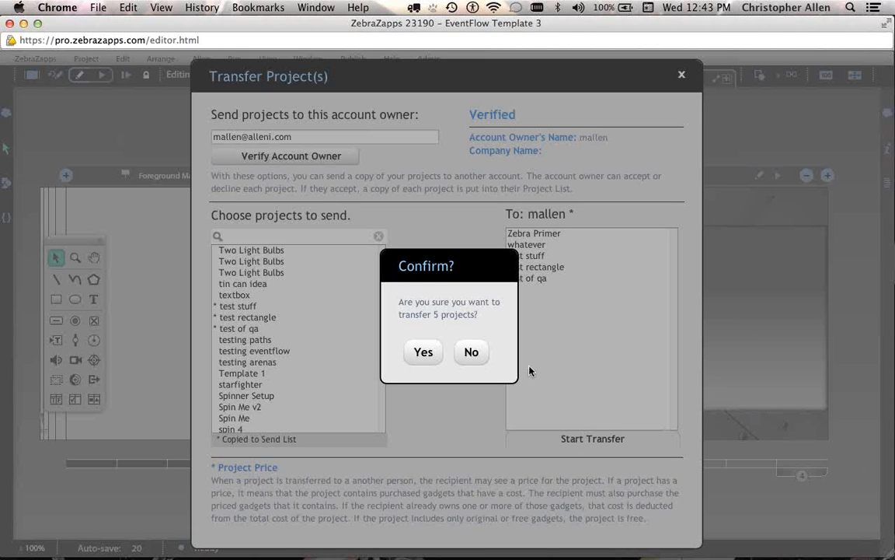
click(420, 354)
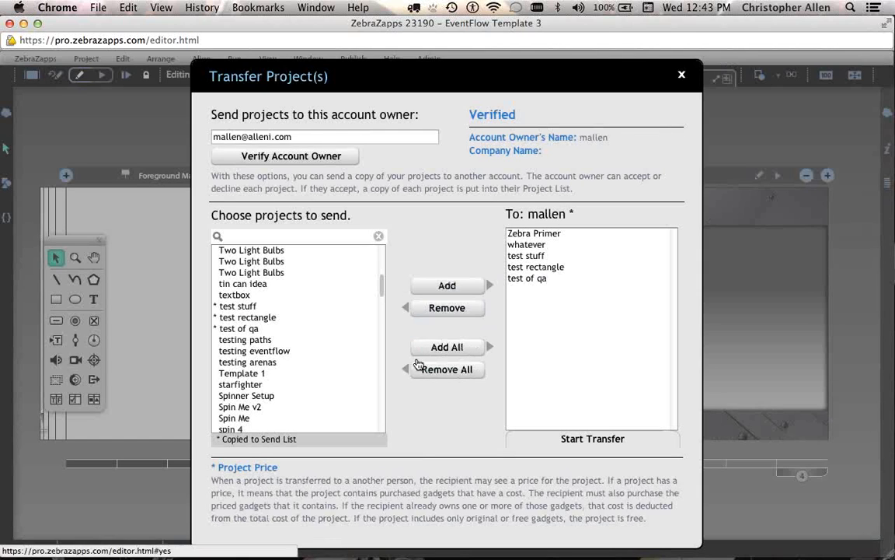
click(683, 77)
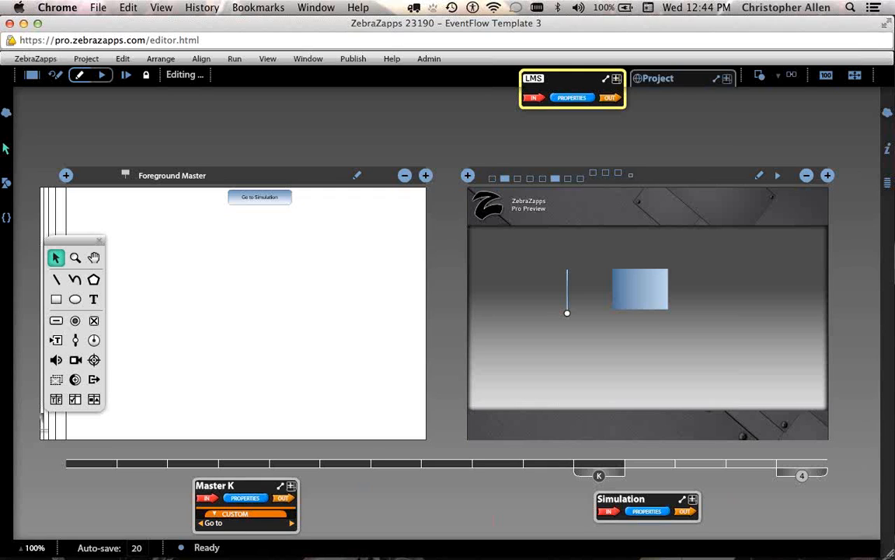
Switch from the browser to the meeting app with Cmd+Tab.
key(super+Tab)
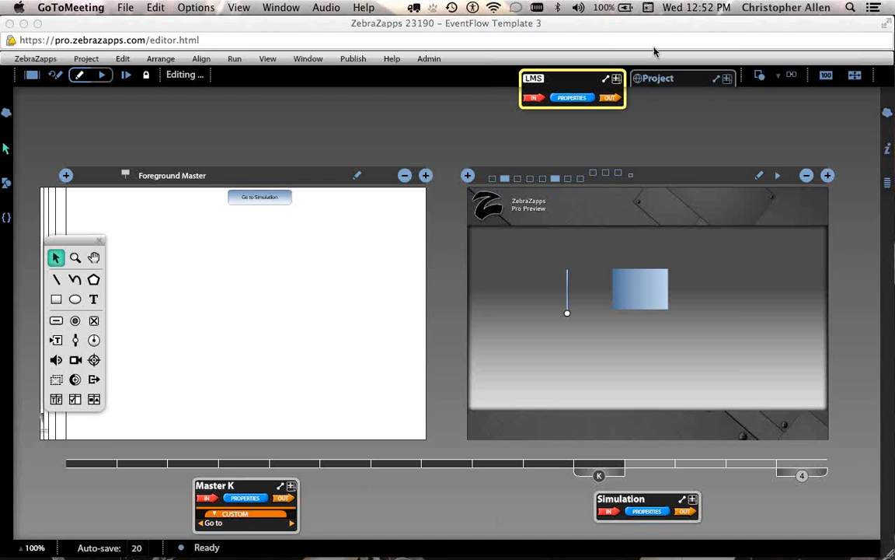
click(654, 31)
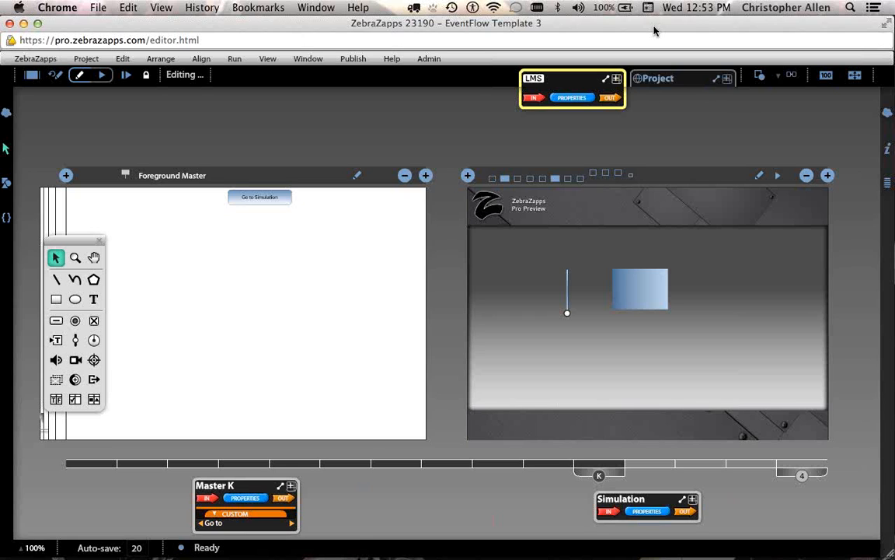
click(882, 56)
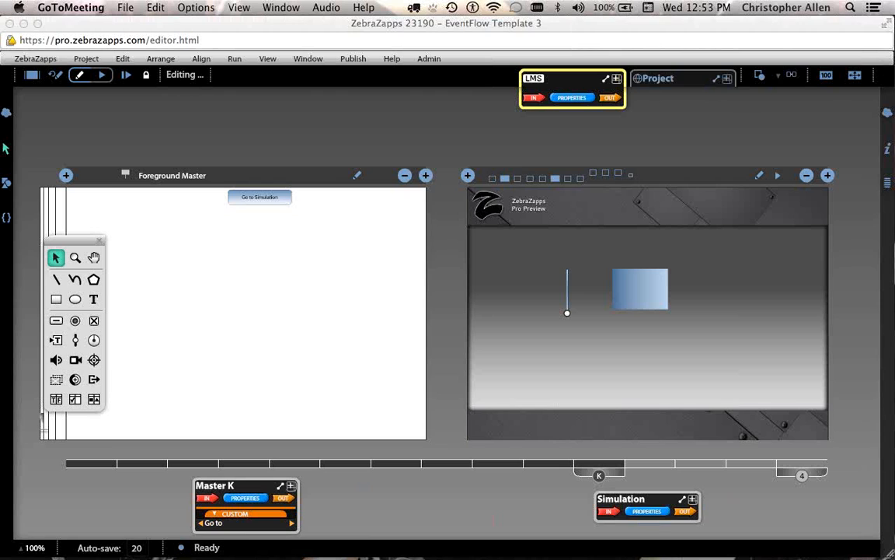